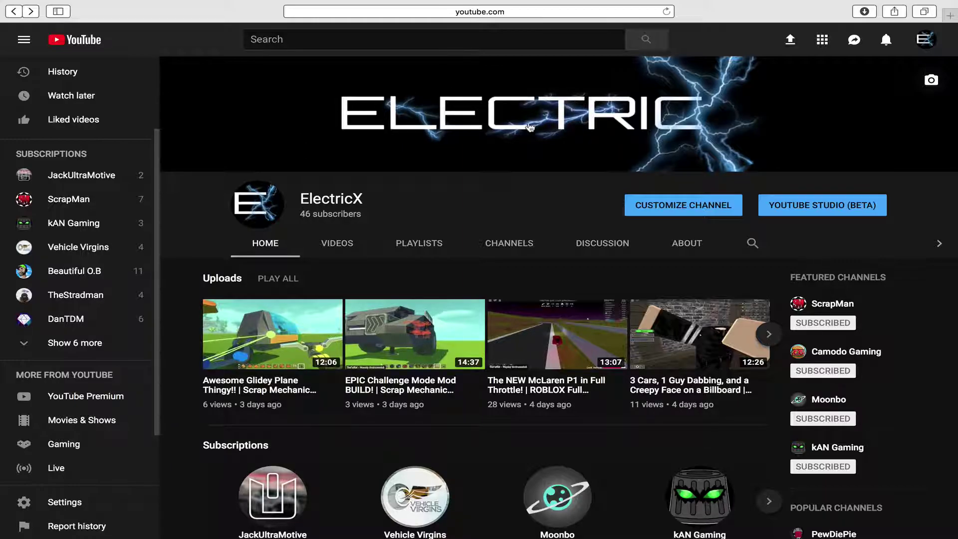
- Examine the ELECTRIC banner on the YouTube channel page up close, including its lettering and lightning effects
scroll(456, 108, "up", 3)
scroll(457, 104, "up", 3)
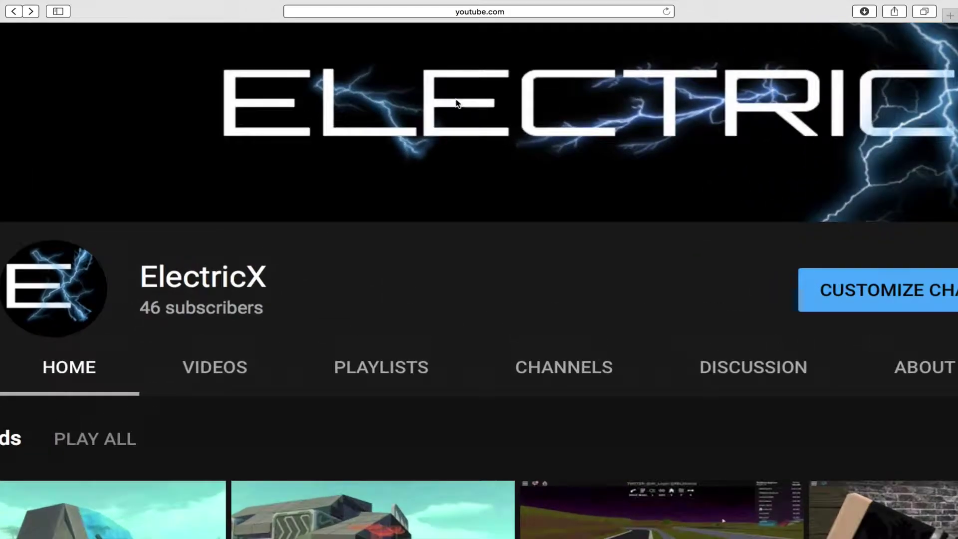
scroll(224, 95, "down", 3)
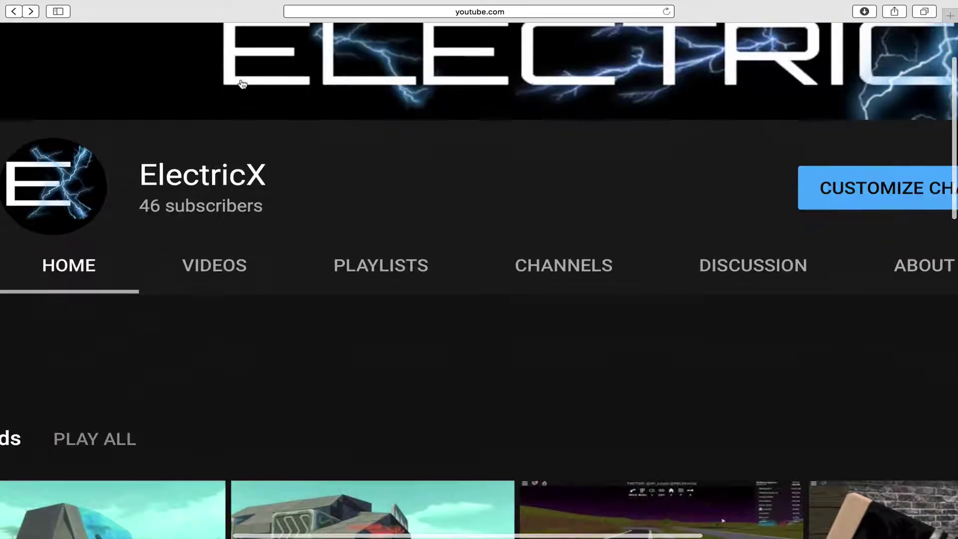
scroll(280, 105, "up", 4)
scroll(289, 114, "up", 2)
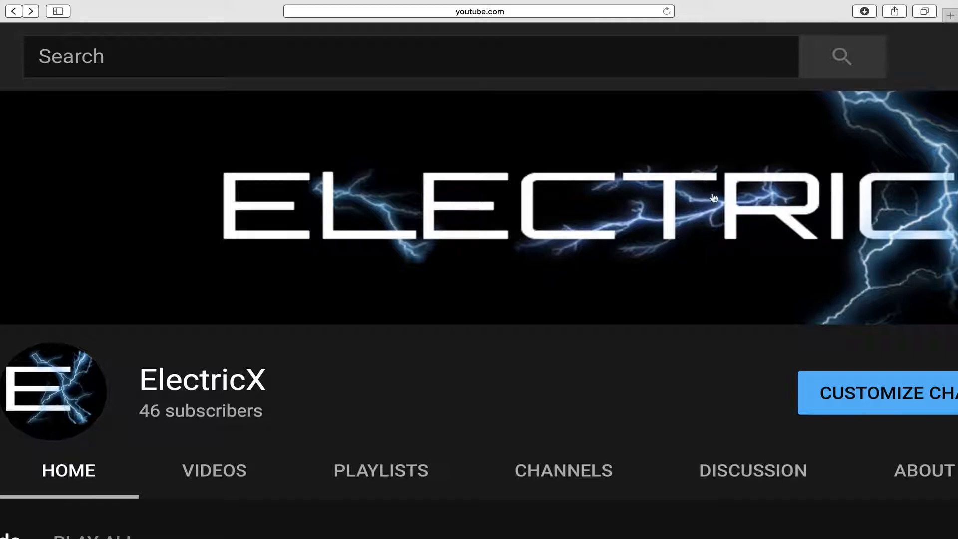
scroll(614, 185, "down", 5)
scroll(614, 185, "up", 4)
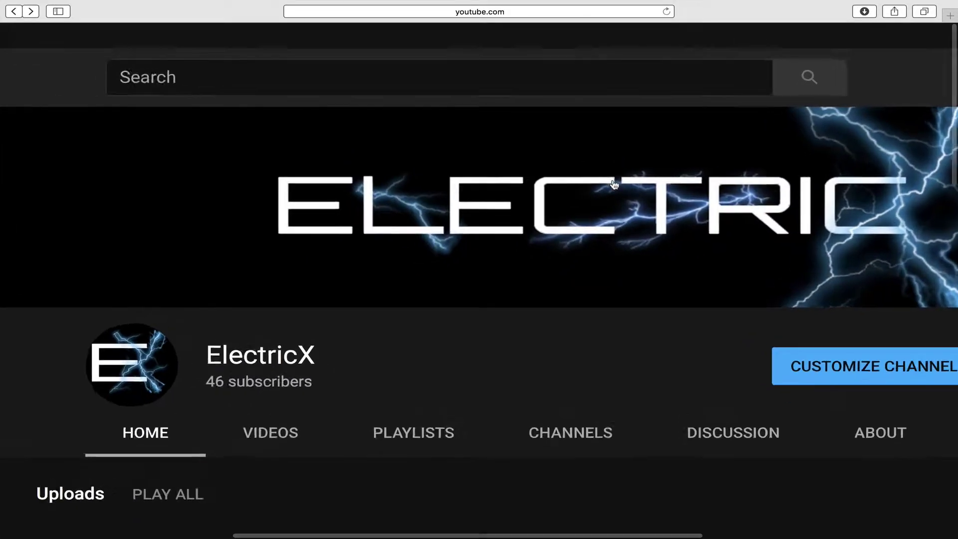
scroll(614, 185, "down", 2)
scroll(615, 186, "up", 2)
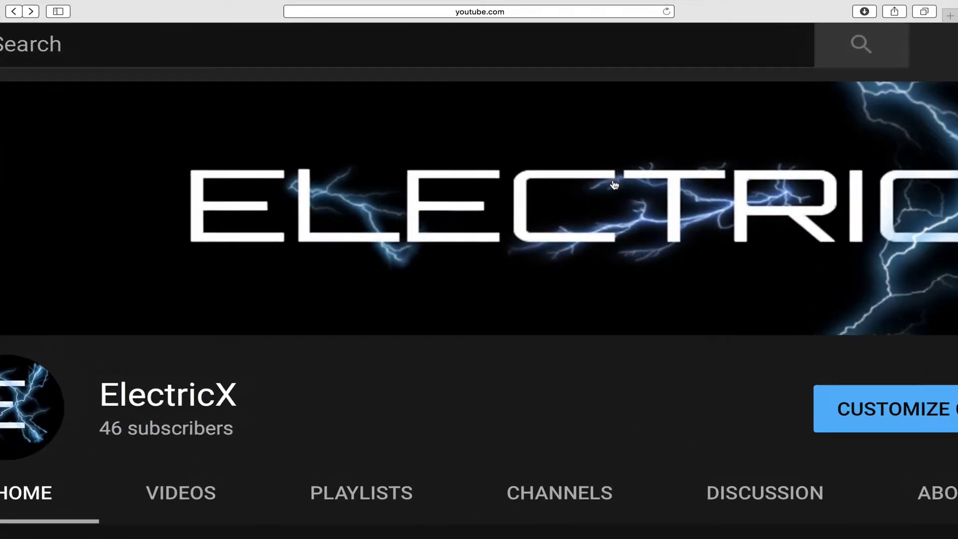
scroll(614, 185, "down", 5)
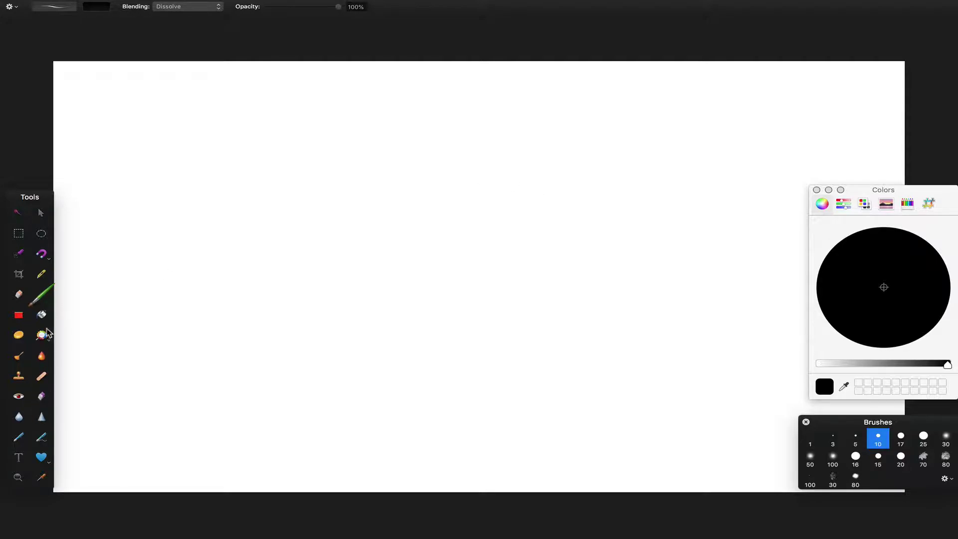
- Fill the whole blank canvas with black in Pixelmator and check it against the channel banner on YouTube
left_click(42, 315)
left_click(430, 253)
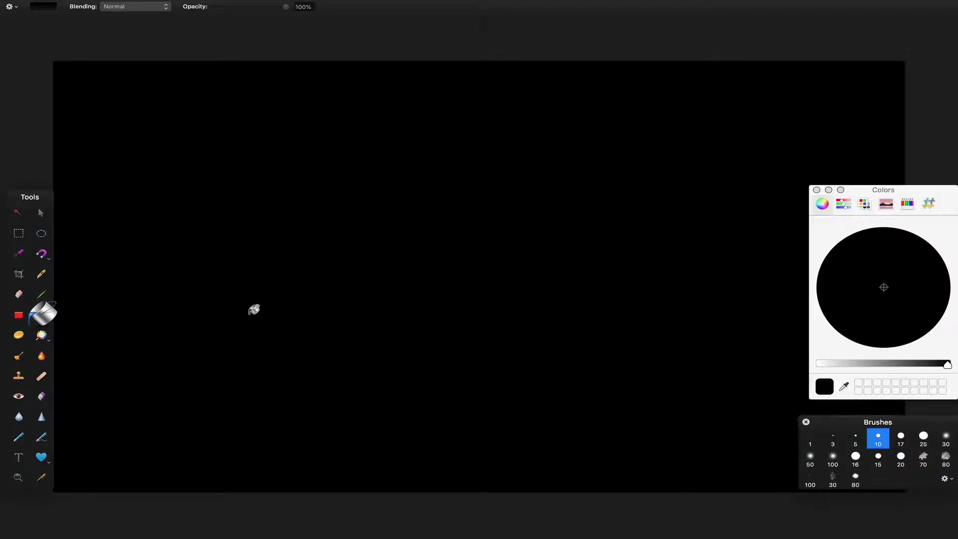
key("ctrl+Right")
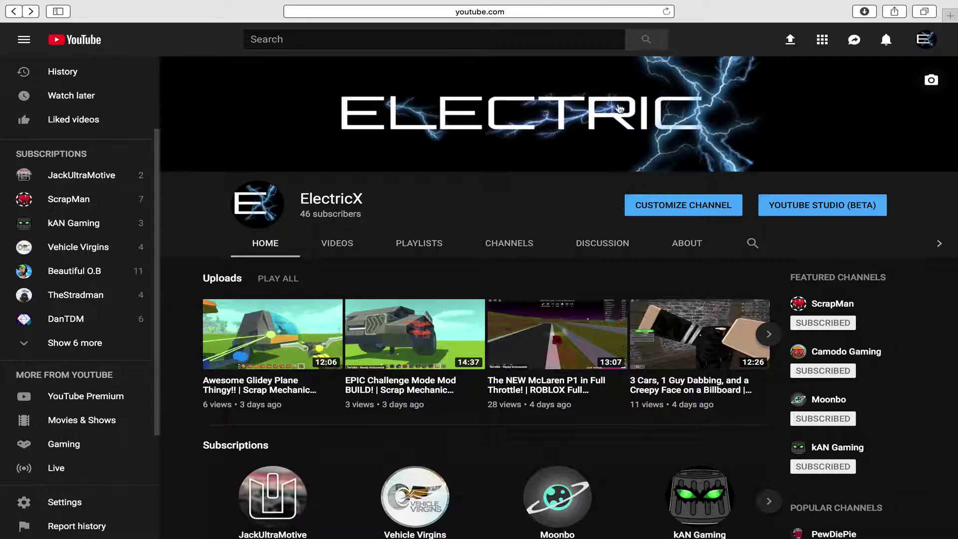
key("ctrl+Left")
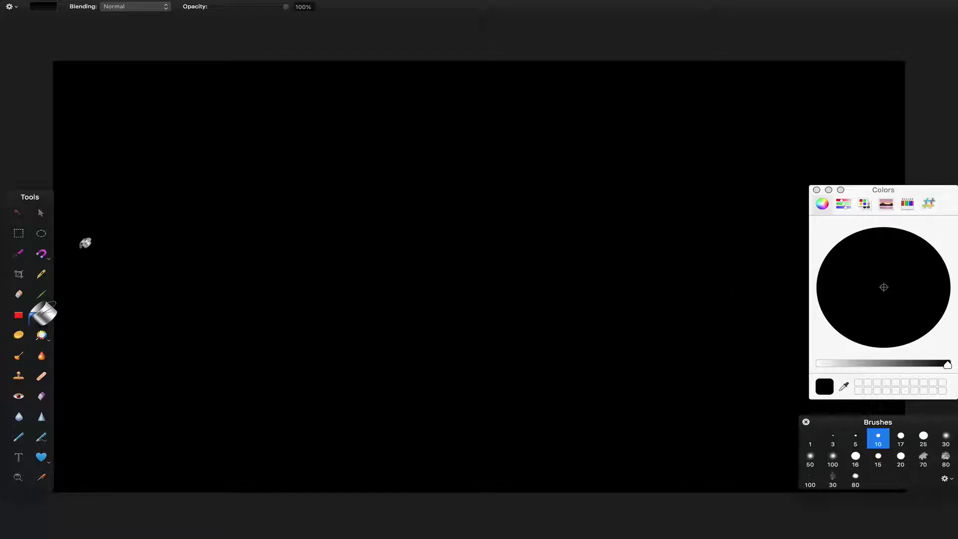
- Choose the Brush tool and set its colour to white
left_click(43, 296)
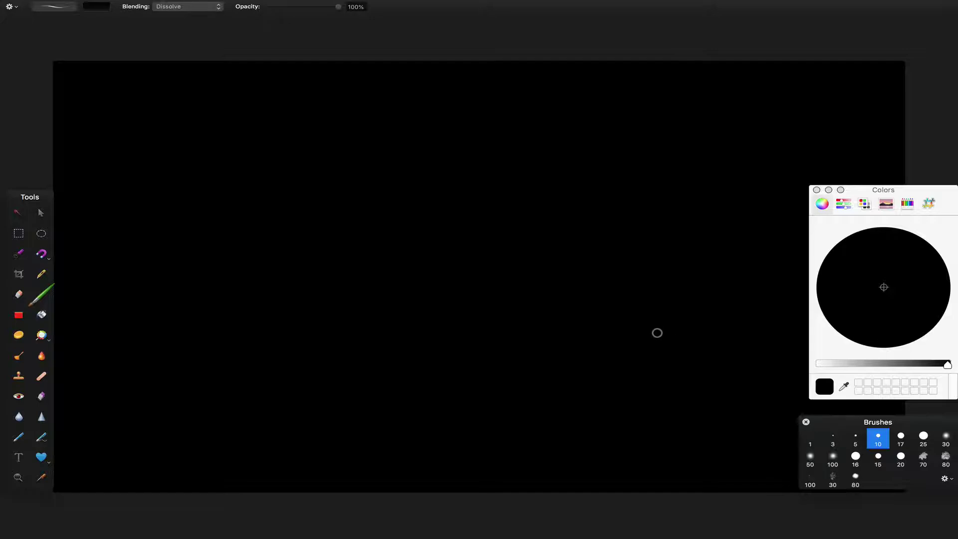
left_click_drag(861, 363, 820, 364)
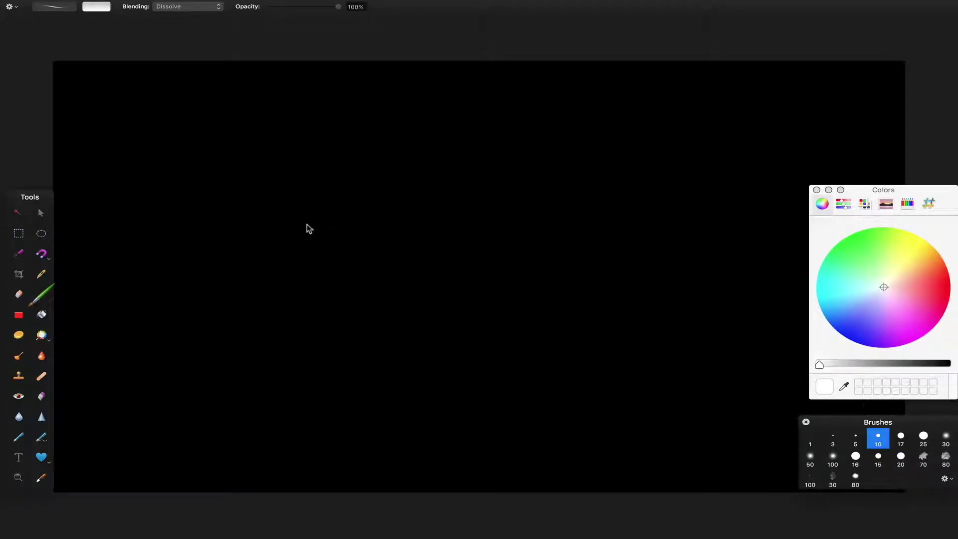
mouse_move(347, 192)
left_mouse_down()
mouse_move(309, 196)
mouse_move(299, 245)
mouse_move(306, 266)
mouse_move(356, 268)
left_mouse_up()
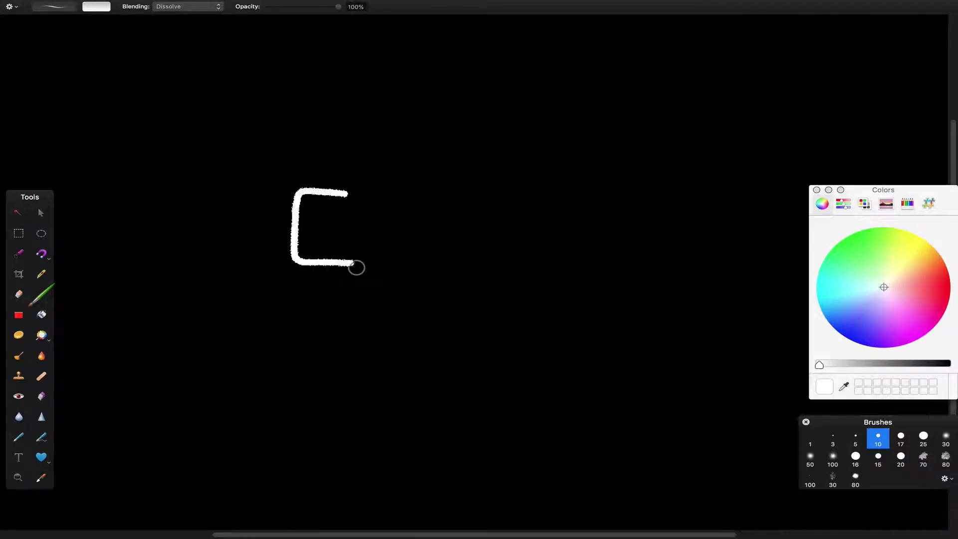
key("super+minus")
key("super+z")
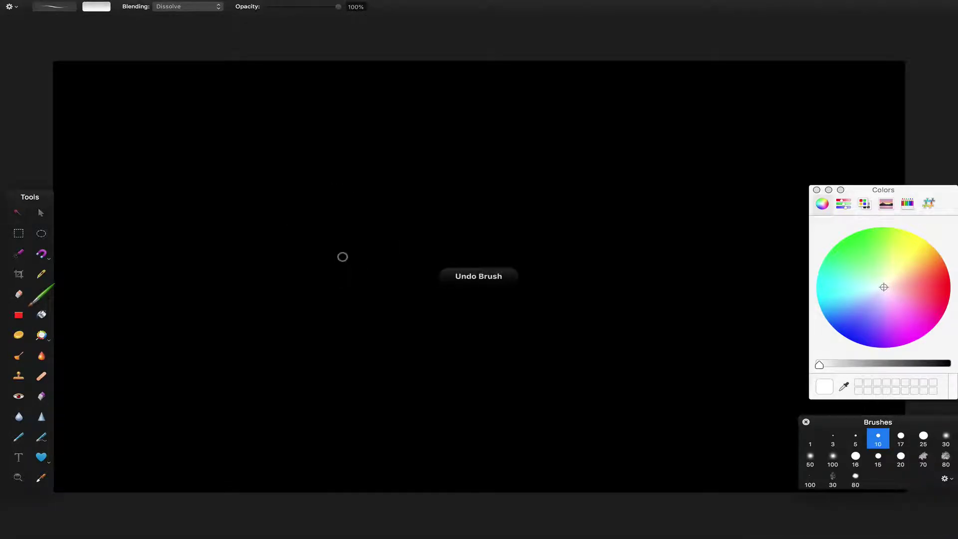
- Draw a white block outline of the letter E on the left half of the canvas and fill it with white
mouse_move(302, 212)
left_mouse_down()
mouse_move(245, 220)
mouse_move(243, 272)
mouse_move(256, 288)
mouse_move(306, 282)
mouse_move(255, 272)
mouse_move(258, 257)
mouse_move(302, 257)
mouse_move(303, 248)
mouse_move(257, 239)
mouse_move(258, 229)
mouse_move(305, 220)
mouse_move(296, 217)
mouse_move(256, 216)
mouse_move(247, 229)
mouse_move(247, 220)
mouse_move(247, 270)
left_mouse_up()
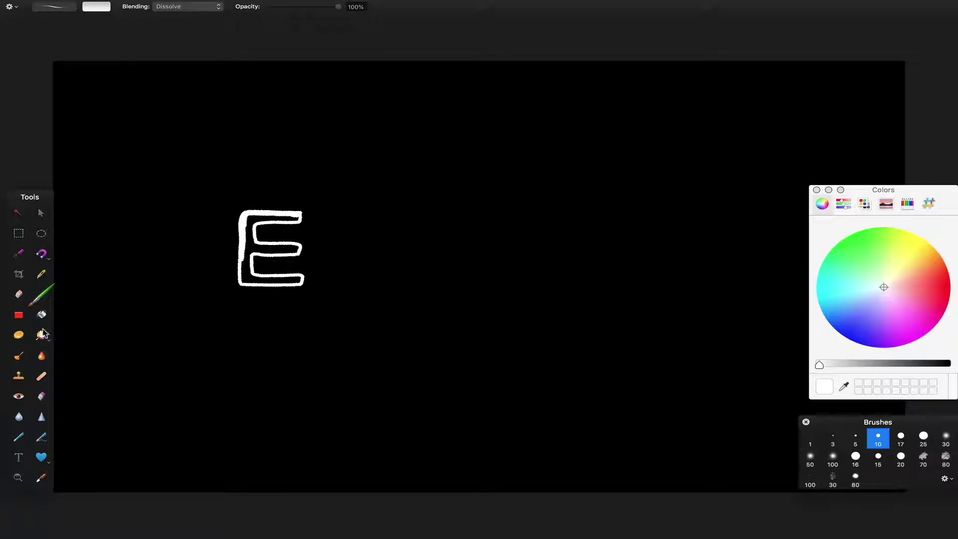
left_click(42, 315)
left_click(254, 244)
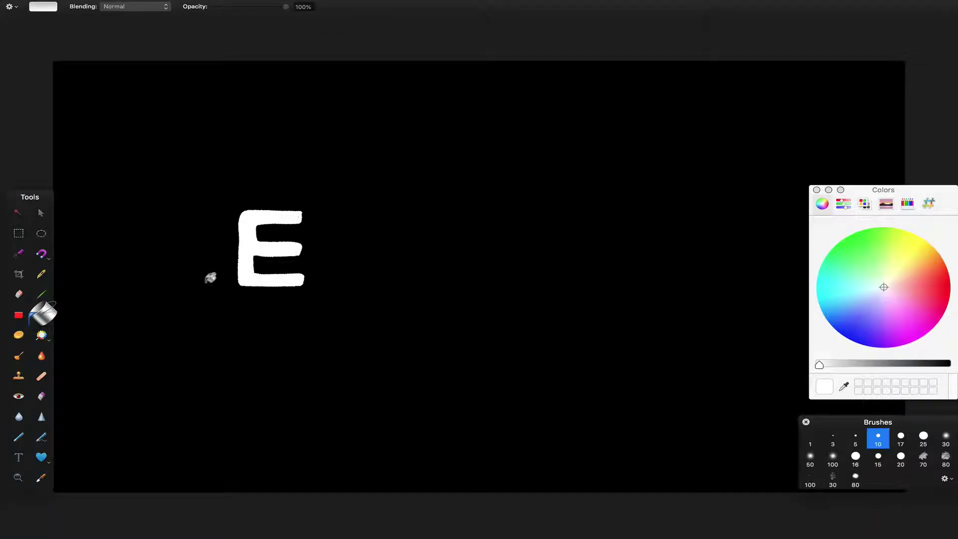
- Draw a white block outline of the letter L beside the E and fill it with white
left_click(42, 294)
mouse_move(321, 214)
left_mouse_down()
mouse_move(325, 284)
mouse_move(373, 286)
mouse_move(374, 275)
mouse_move(340, 275)
mouse_move(336, 220)
left_mouse_up()
key("n")
left_click(325, 257)
key("b")
mouse_move(385, 214)
left_mouse_down()
mouse_move(391, 279)
mouse_move(450, 285)
mouse_move(448, 271)
mouse_move(414, 270)
mouse_move(412, 260)
mouse_move(452, 254)
mouse_move(452, 246)
mouse_move(419, 242)
left_mouse_up()
key("super+z")
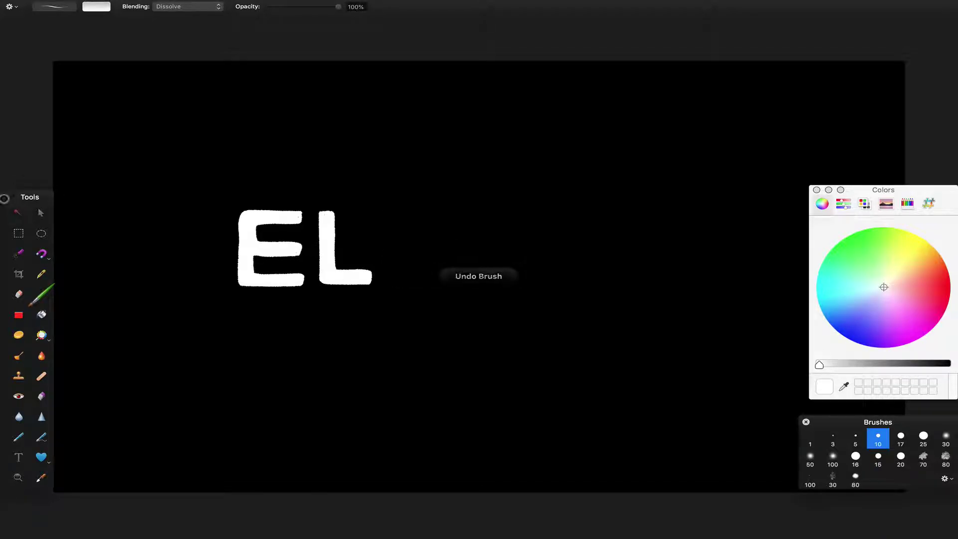
- Duplicate the first letter E with a rectangular selection and place the copy after the L
key("m")
left_click_drag(214, 194, 312, 297)
key("super+v")
key("v")
left_click_drag(239, 239, 389, 235)
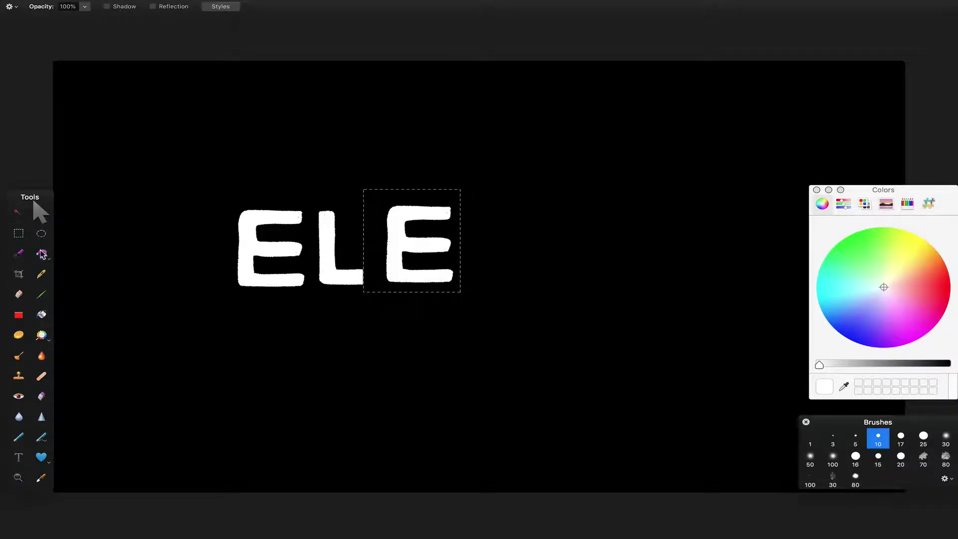
- Erase the copied E's black edge where it covers the L, and align the copy with the other letters
key("e")
left_click_drag(364, 192, 371, 272)
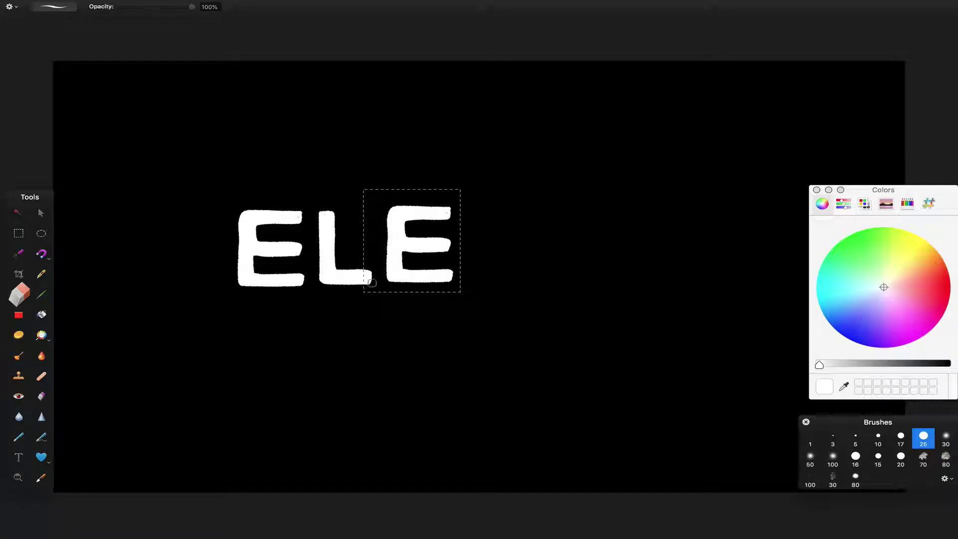
key("v")
left_click_drag(525, 236, 524, 238)
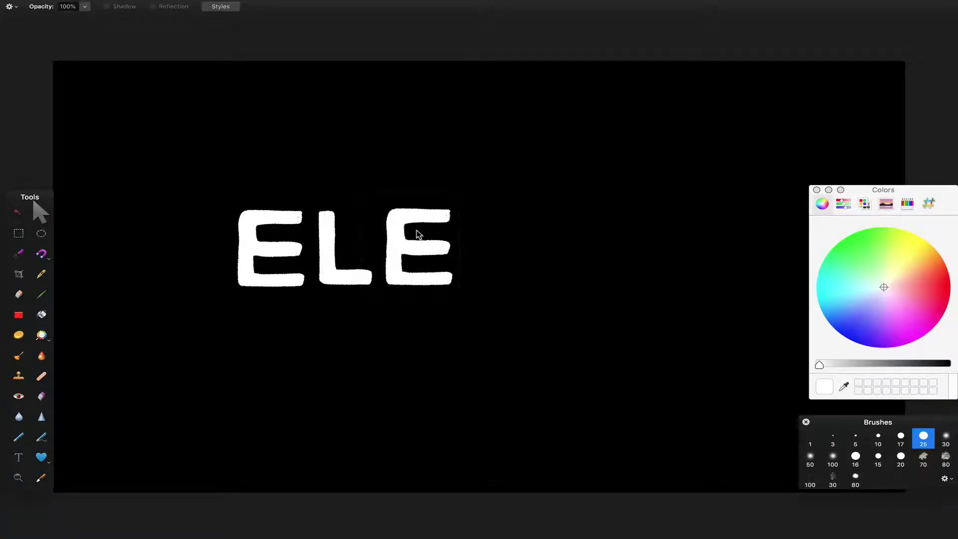
key("m")
left_click(175, 283)
- Draw a white block outline of the letter C after the second E and fill it completely with white
key("b")
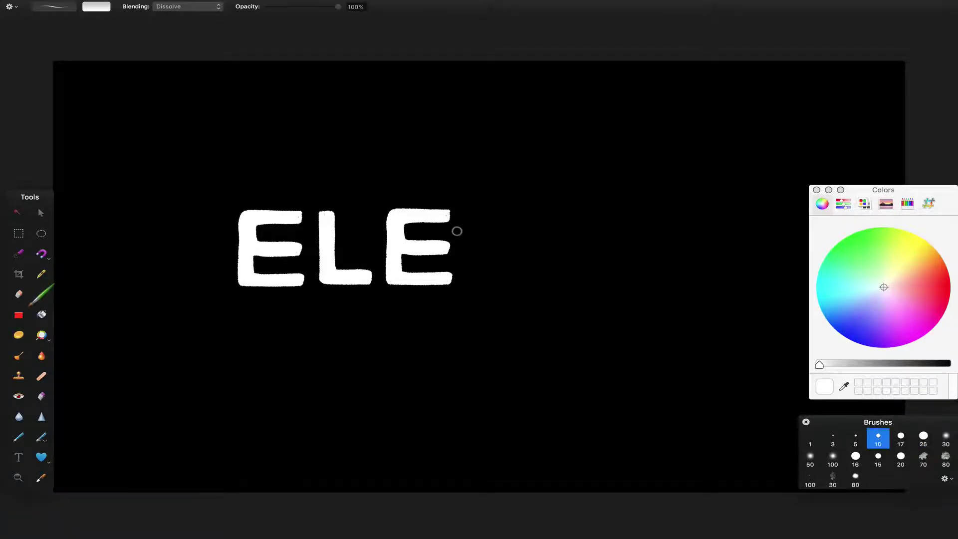
mouse_move(525, 210)
left_mouse_down()
mouse_move(478, 213)
mouse_move(473, 274)
mouse_move(482, 284)
mouse_move(524, 284)
mouse_move(524, 274)
mouse_move(488, 270)
mouse_move(487, 226)
mouse_move(523, 210)
left_mouse_up()
left_click(43, 314)
left_click(487, 219)
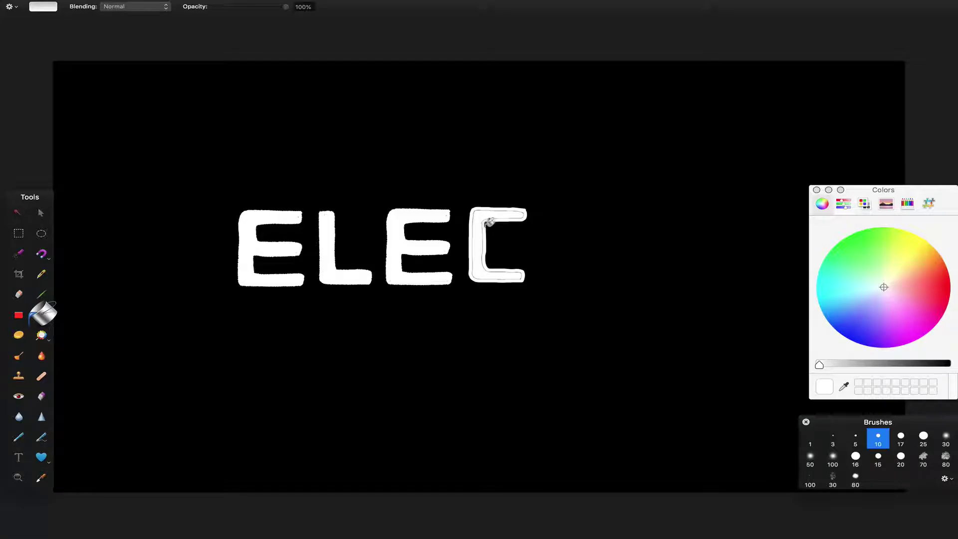
key("super+plus")
left_click(485, 210)
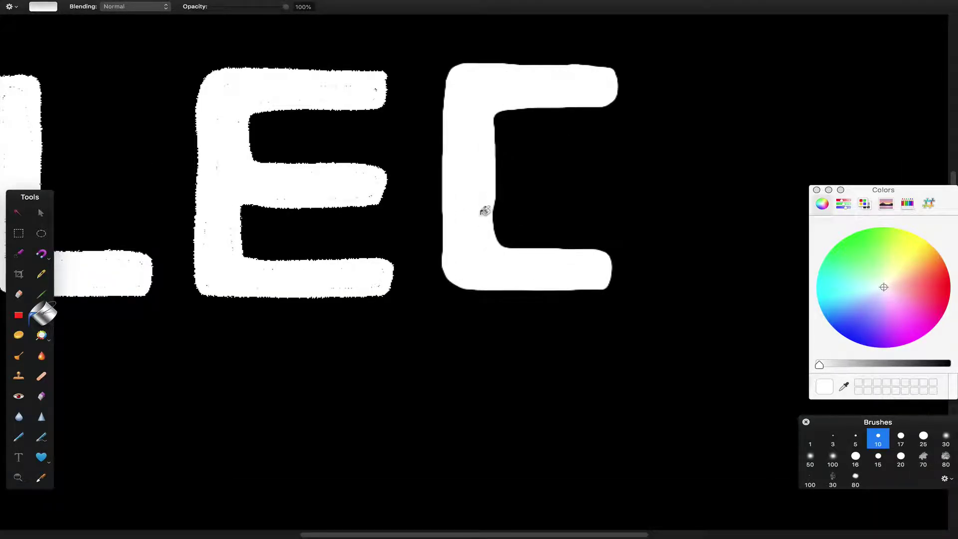
scroll(324, 249, "left", 10)
left_click(398, 273)
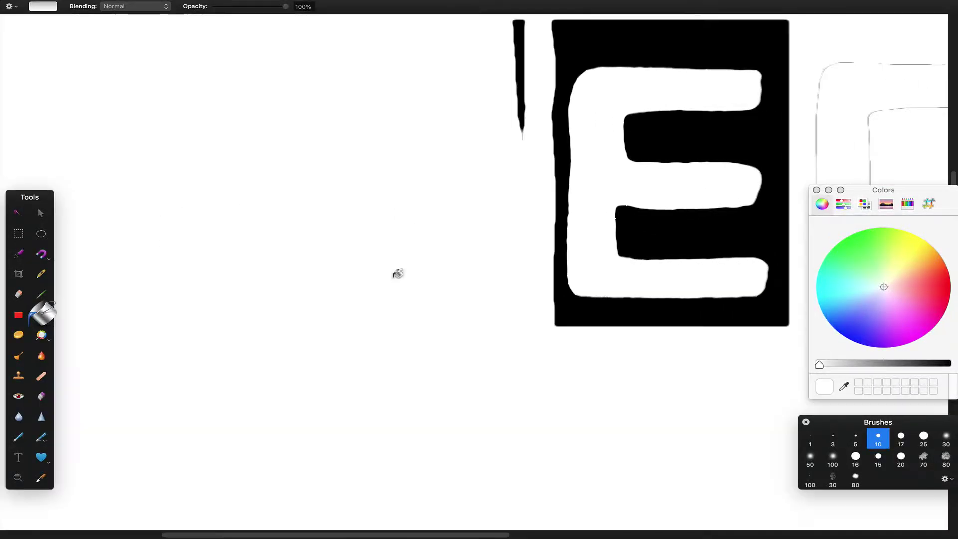
key("super+z")
key("shift+super+z")
key("super+z")
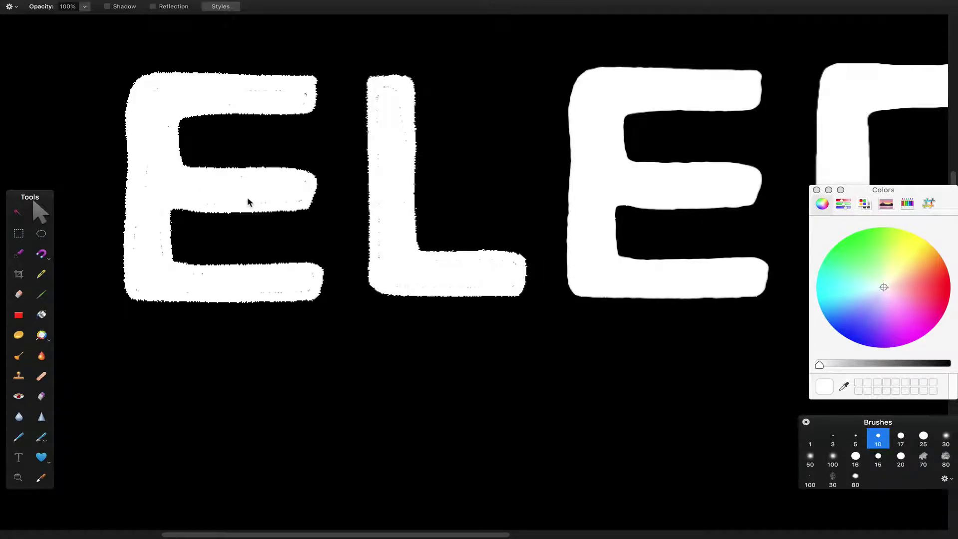
- Fill the first E and the L with white again to smooth their speckled edges
left_click(185, 164)
left_click(391, 151)
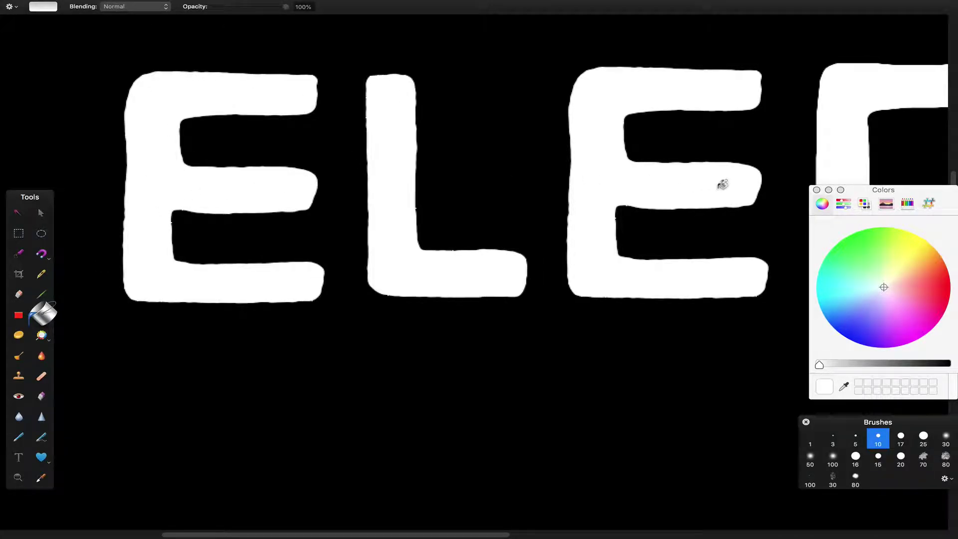
key("super+0")
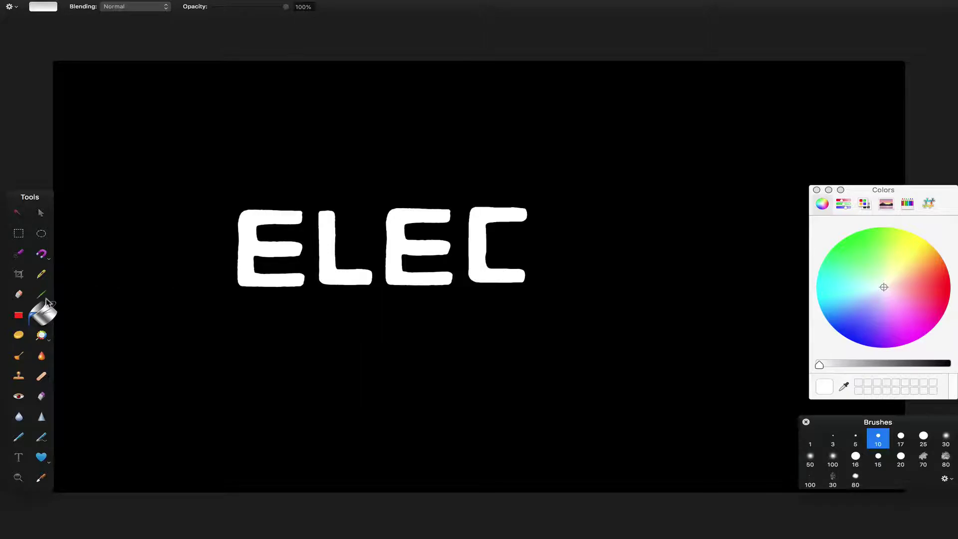
- Draw a white block outline of the letter T after the C and fill it with white
key("b")
mouse_move(544, 209)
left_mouse_down()
mouse_move(587, 227)
mouse_move(594, 290)
mouse_move(554, 216)
mouse_move(580, 222)
mouse_move(593, 285)
mouse_move(598, 233)
mouse_move(604, 283)
mouse_move(594, 283)
mouse_move(601, 268)
mouse_move(603, 278)
mouse_move(601, 225)
mouse_move(629, 218)
mouse_move(558, 212)
mouse_move(627, 221)
left_mouse_up()
key("super+z")
left_click(42, 314)
left_click(604, 215)
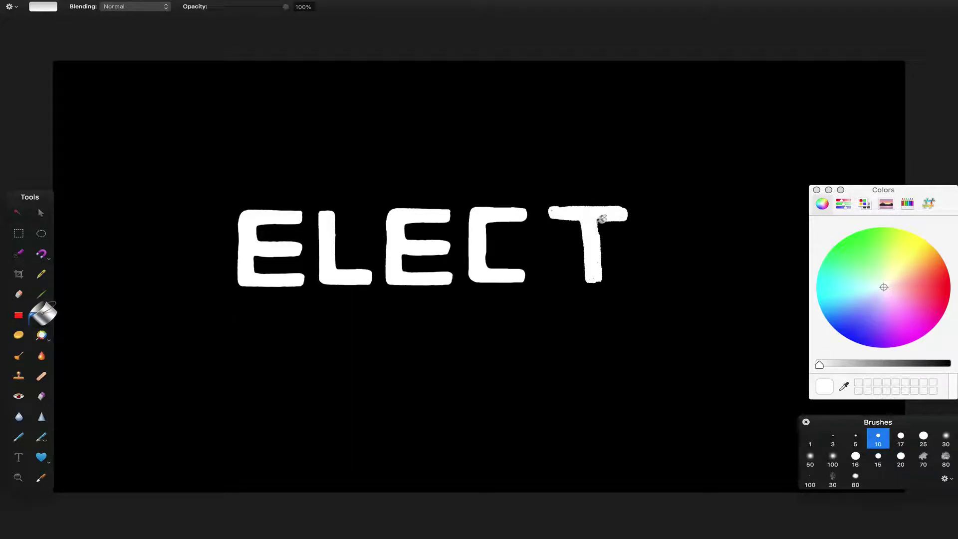
- Trim the uneven top edge of the T with a black brush, undoing the last stroke
key("b")
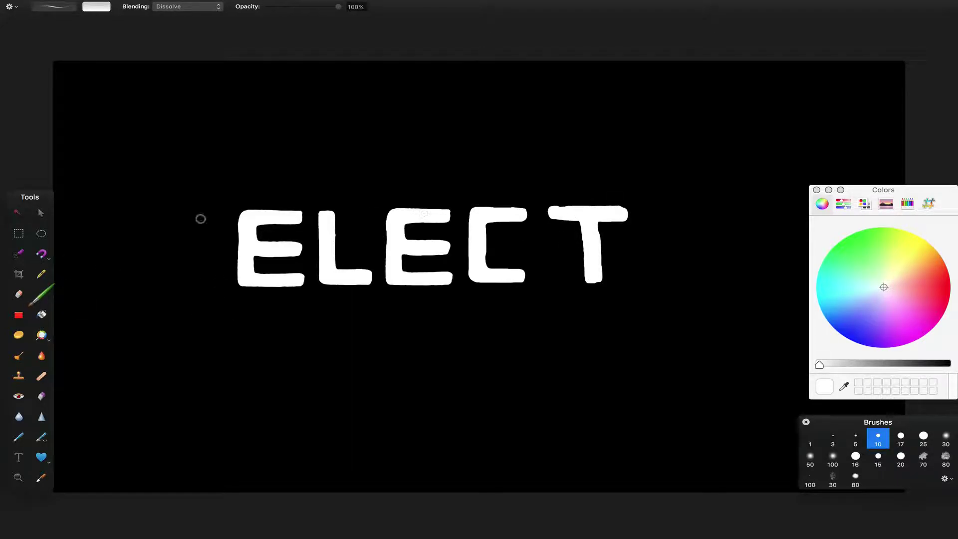
left_click(947, 365)
mouse_move(560, 209)
left_mouse_down()
mouse_move(627, 207)
mouse_move(558, 209)
mouse_move(616, 208)
mouse_move(593, 206)
left_mouse_up()
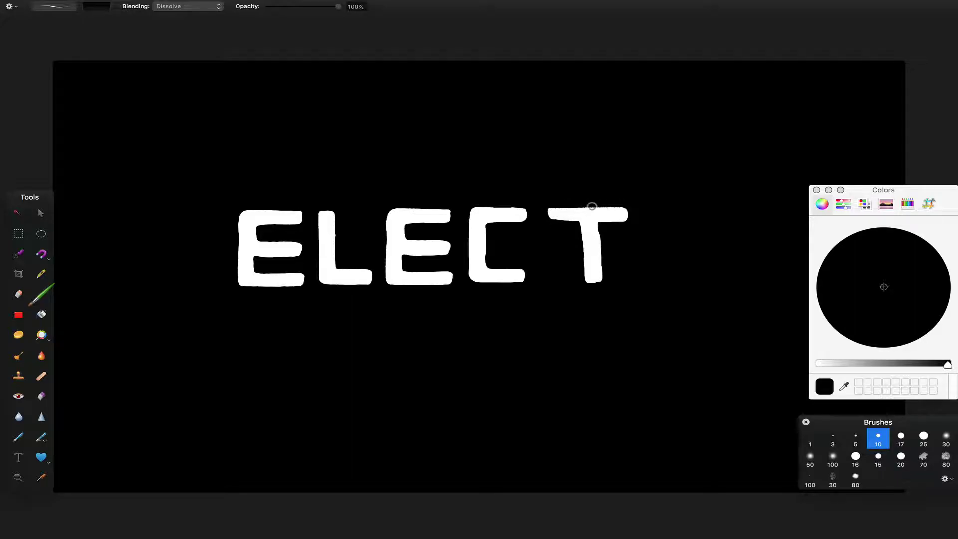
key("super+z")
- Select the T, move it slightly closer to the C, and fill the exposed gap with black
mouse_move(609, 209)
left_mouse_down()
mouse_move(568, 208)
mouse_move(605, 267)
mouse_move(635, 286)
left_mouse_up()
key("m")
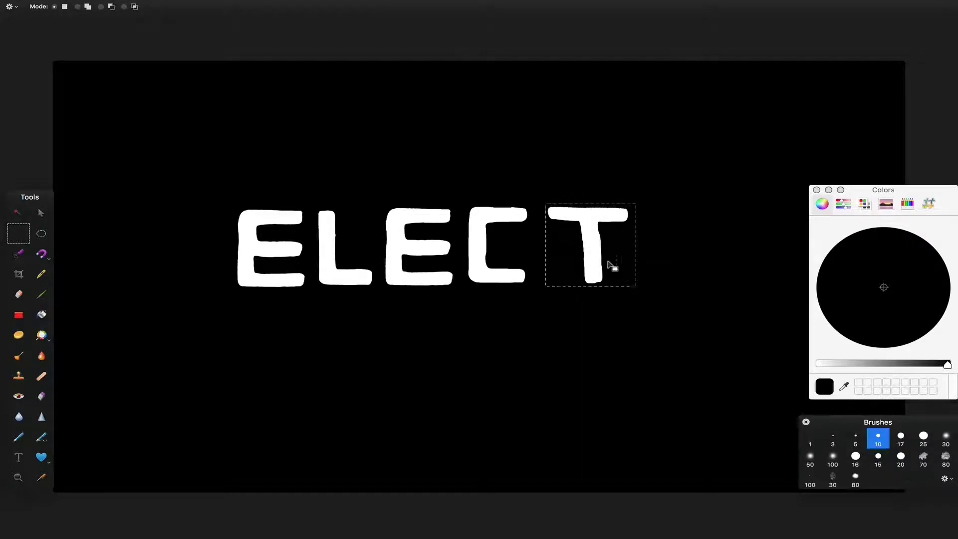
key("v")
left_click_drag(597, 240, 589, 240)
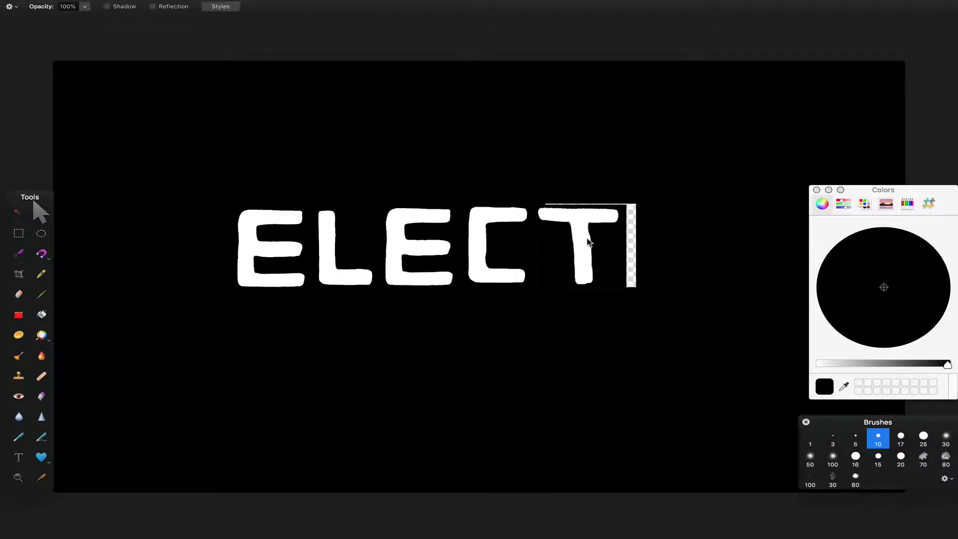
left_click(42, 314)
left_click(42, 315)
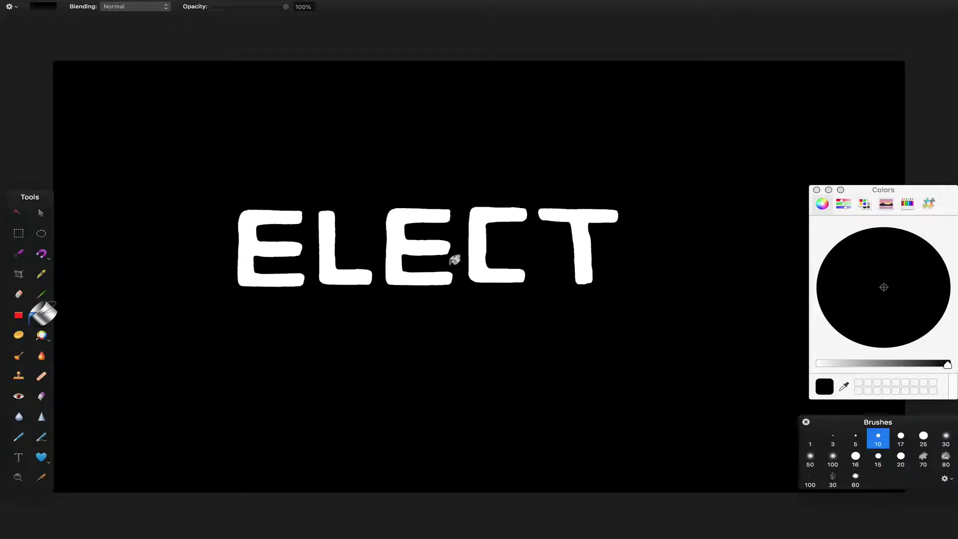
- Draw a white block outline of the letter R after the T and fill it with white
key("b")
key("x")
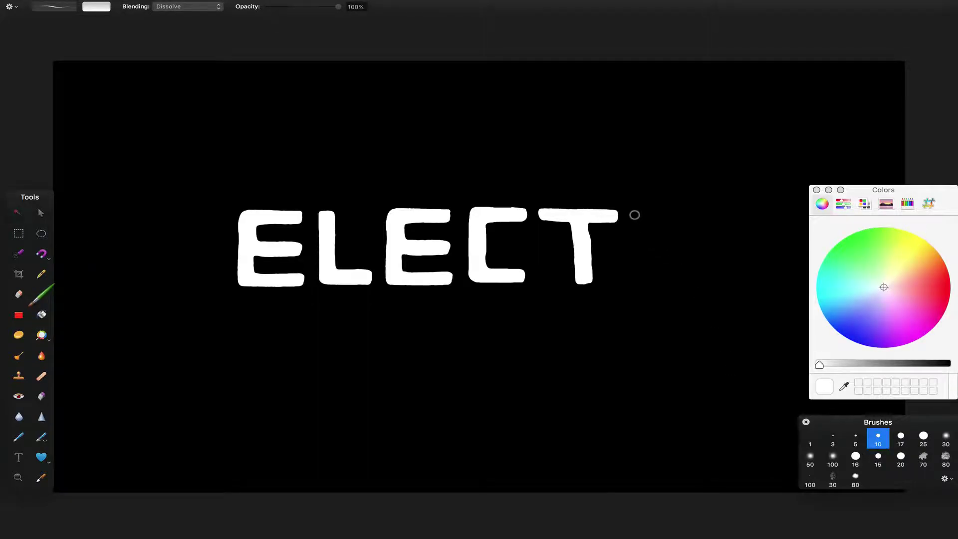
left_click_drag(634, 214, 633, 283)
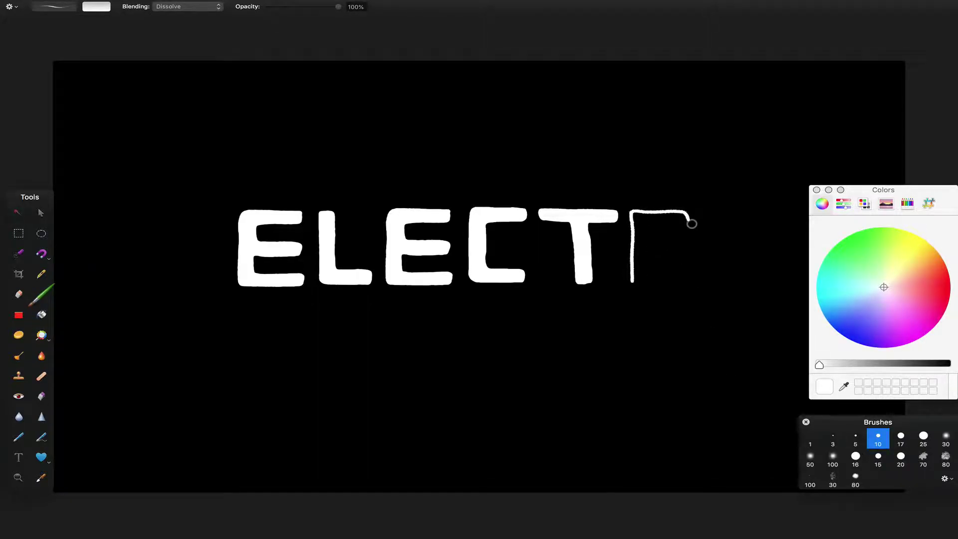
mouse_move(661, 256)
left_mouse_down()
mouse_move(685, 282)
mouse_move(670, 287)
left_mouse_up()
key("x")
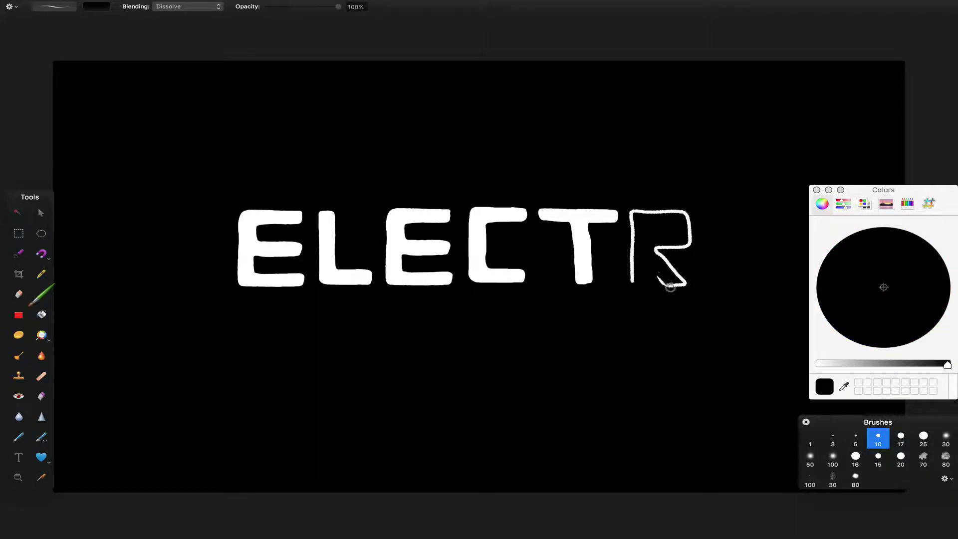
key("x")
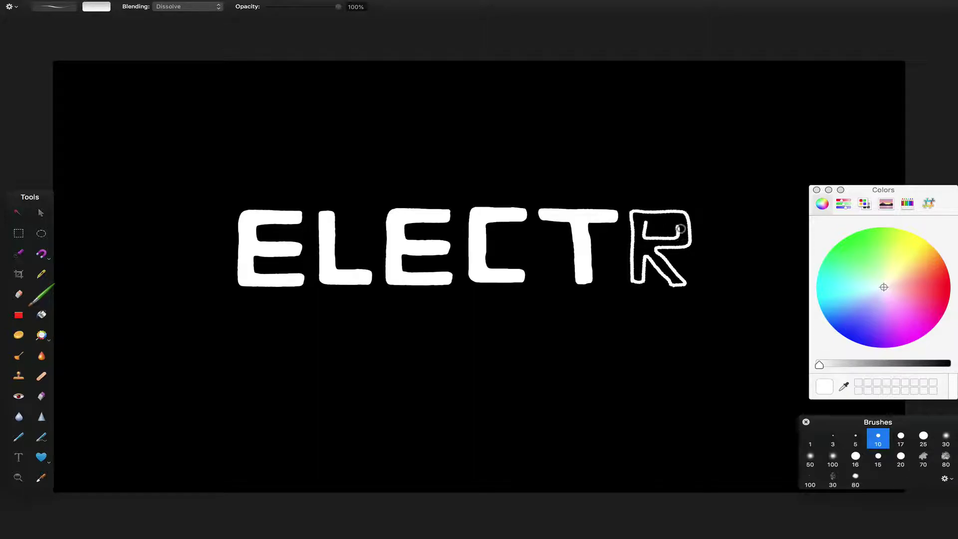
left_click(41, 314)
left_click(652, 247)
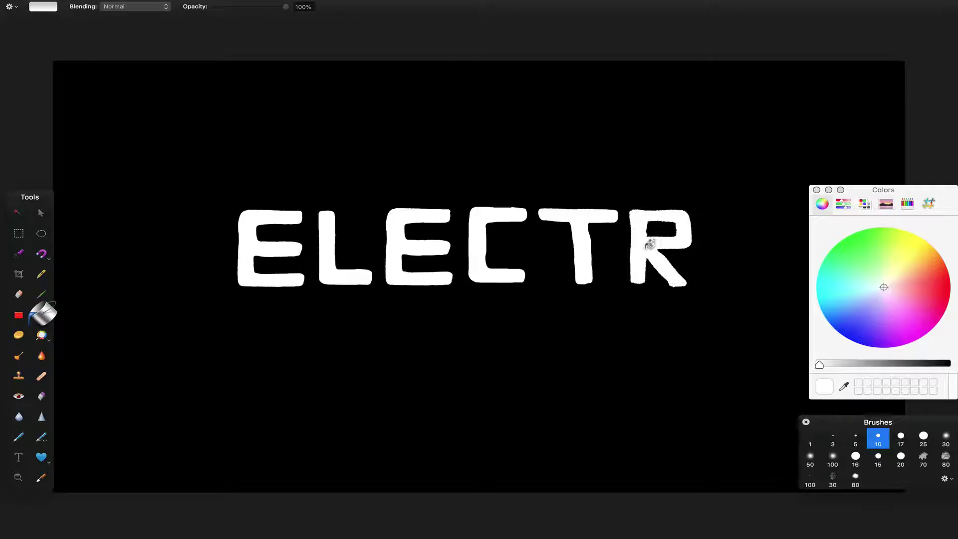
- Trim the R's leg, bowl and outer edges with a black brush, touching up its right side in white
left_click(41, 294)
key("x")
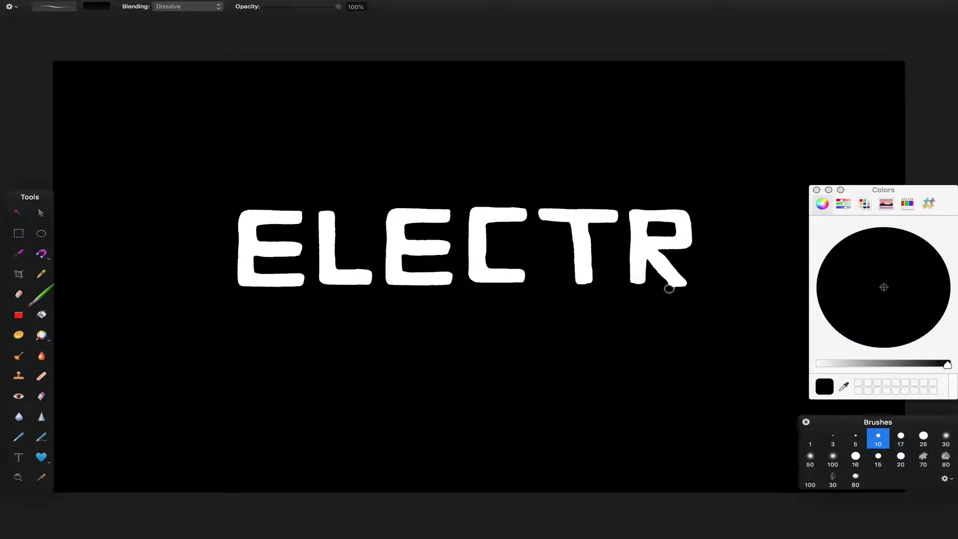
left_click_drag(692, 284, 676, 285)
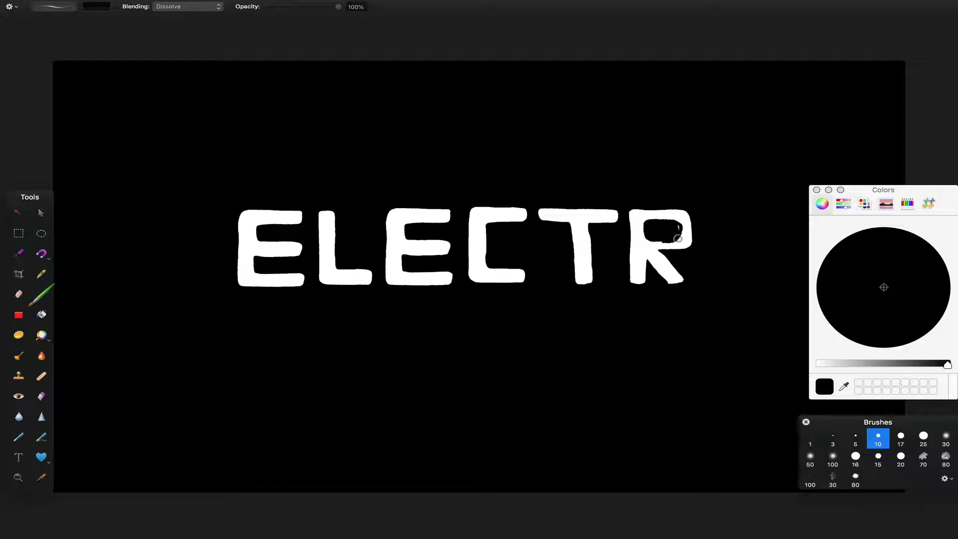
key("super+z")
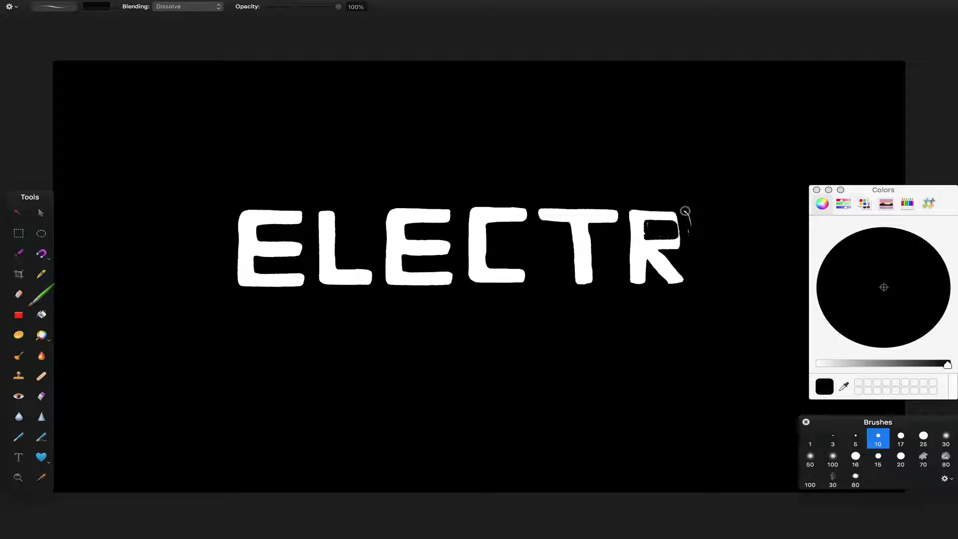
left_click_drag(651, 226, 631, 229)
left_click_drag(831, 367, 818, 365)
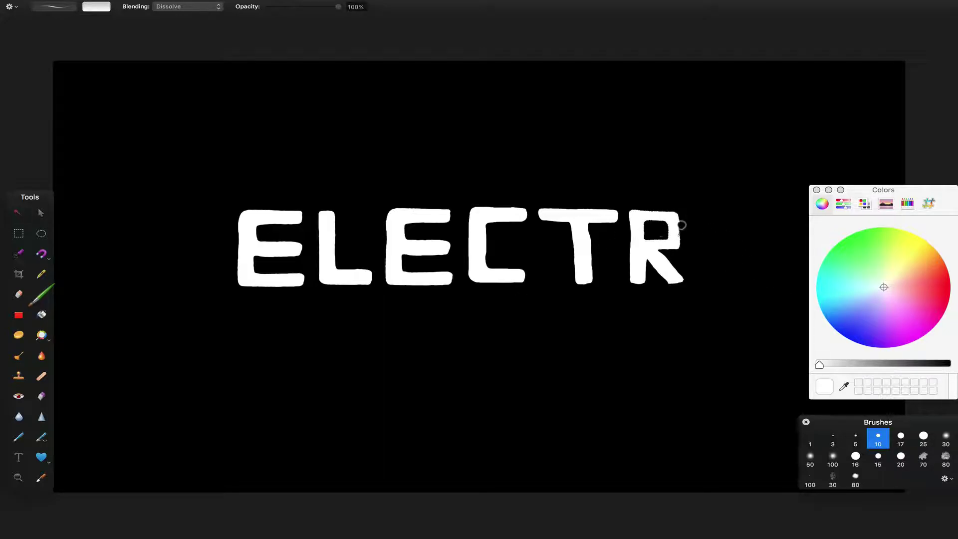
left_click_drag(892, 366, 948, 365)
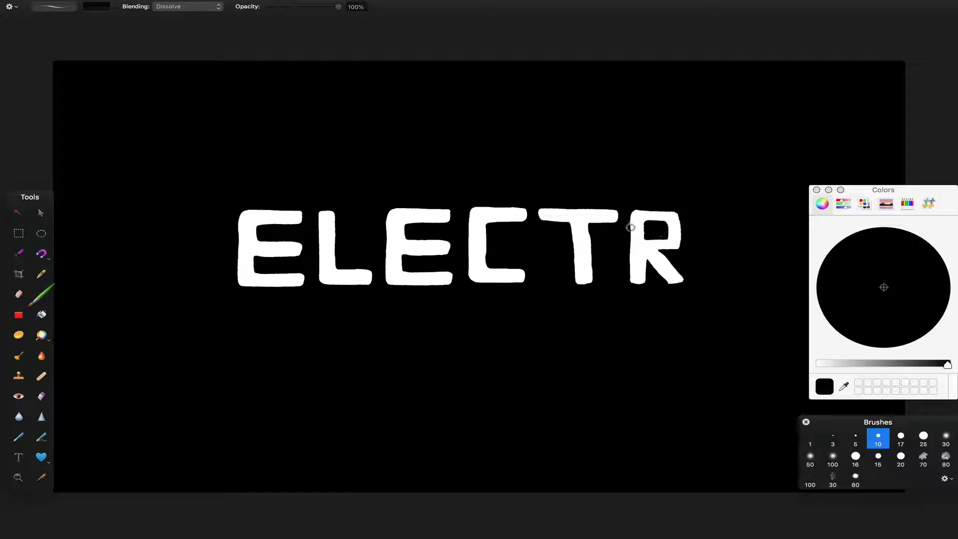
- Draw a white block outline of the letter I with serifs after the R and fill it with white
key("x")
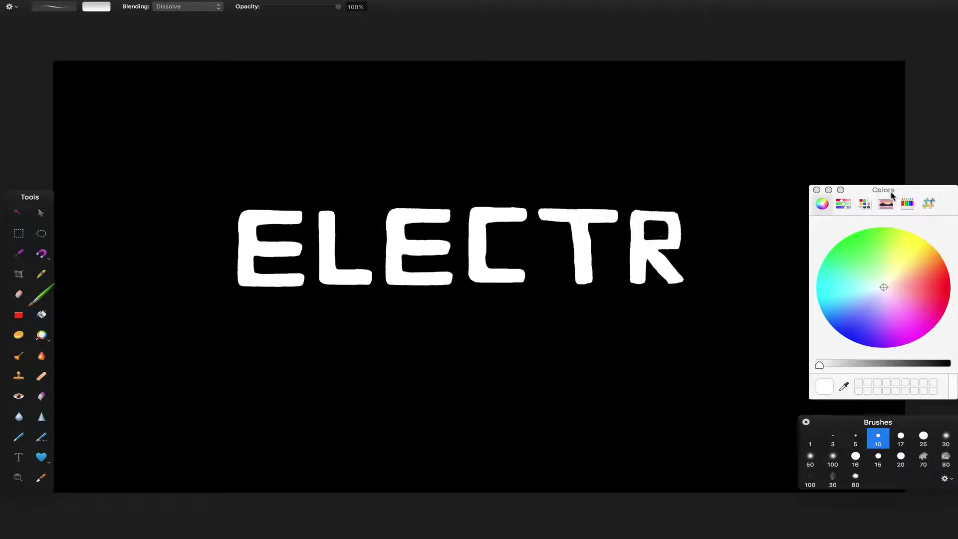
left_click_drag(893, 196, 770, 380)
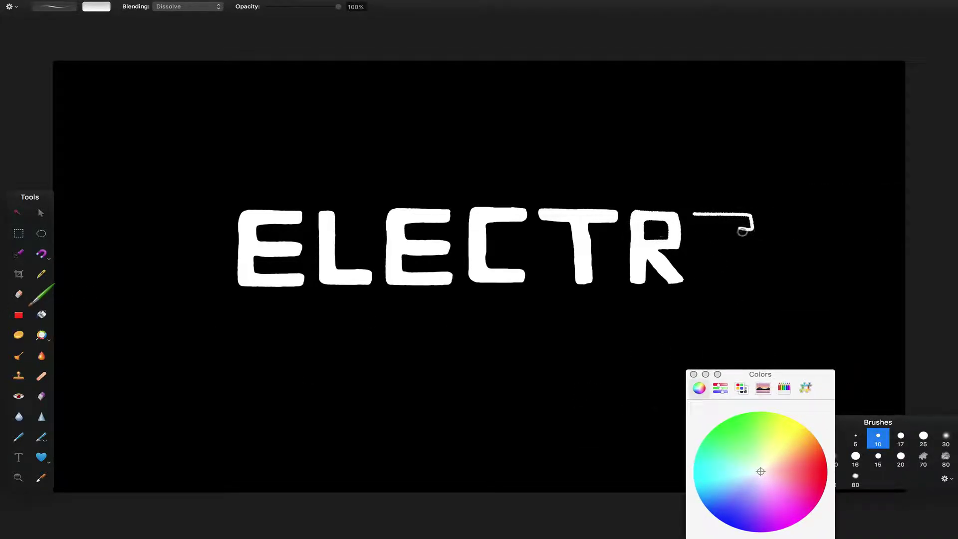
left_click_drag(758, 281, 712, 290)
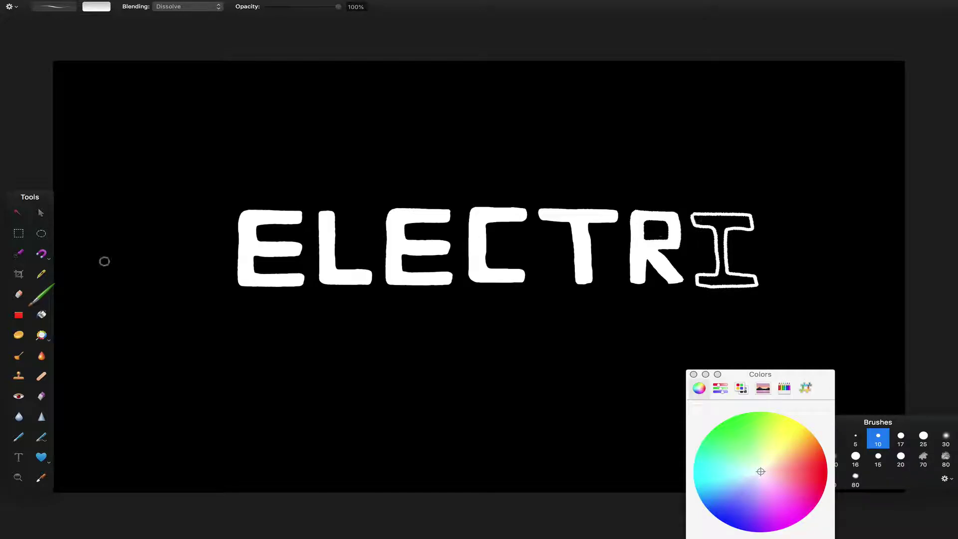
key("n")
left_click(723, 252)
- Draw a white block outline of the final letter C after the I and fill it with white
key("b")
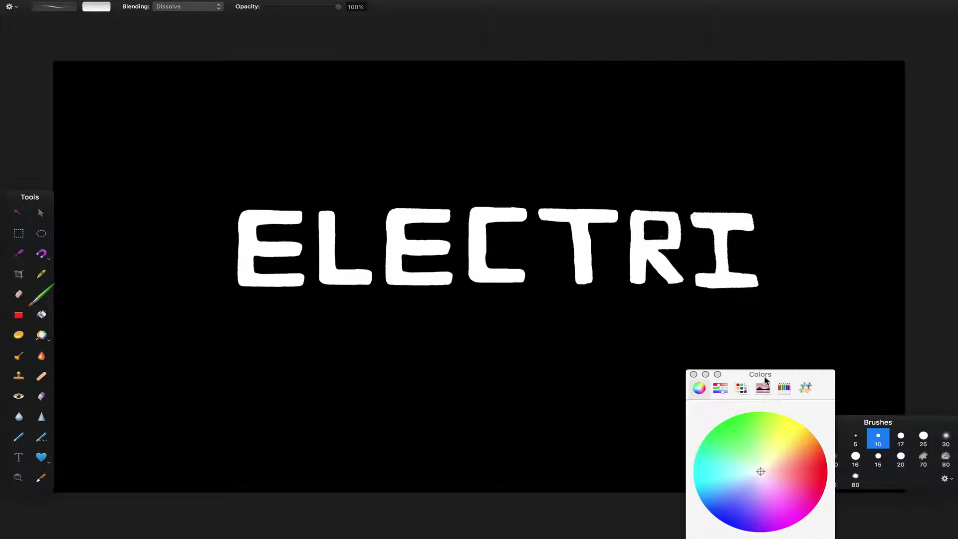
left_click_drag(765, 381, 654, 325)
left_click_drag(777, 224, 777, 277)
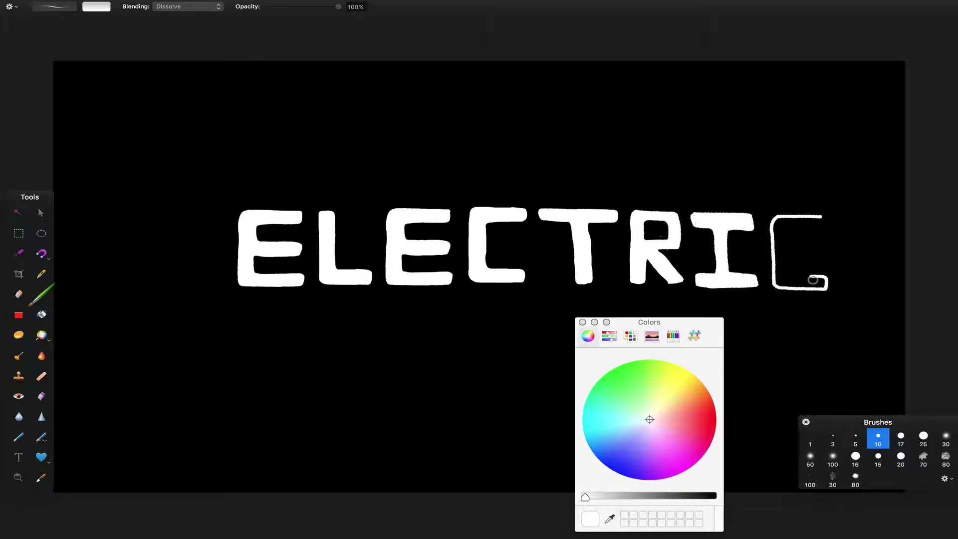
key("n")
left_click(821, 222)
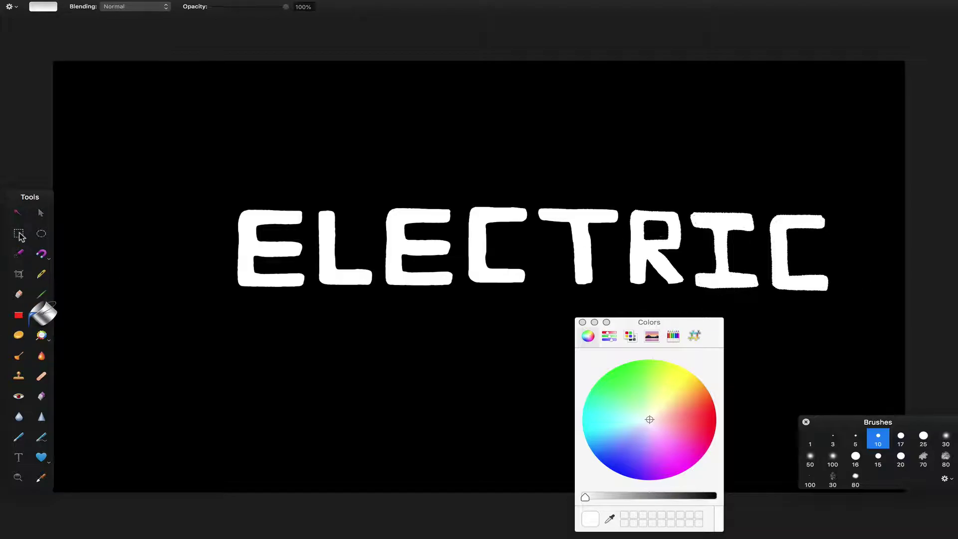
left_click_drag(133, 171, 852, 321)
key("v")
left_click_drag(635, 233, 583, 224)
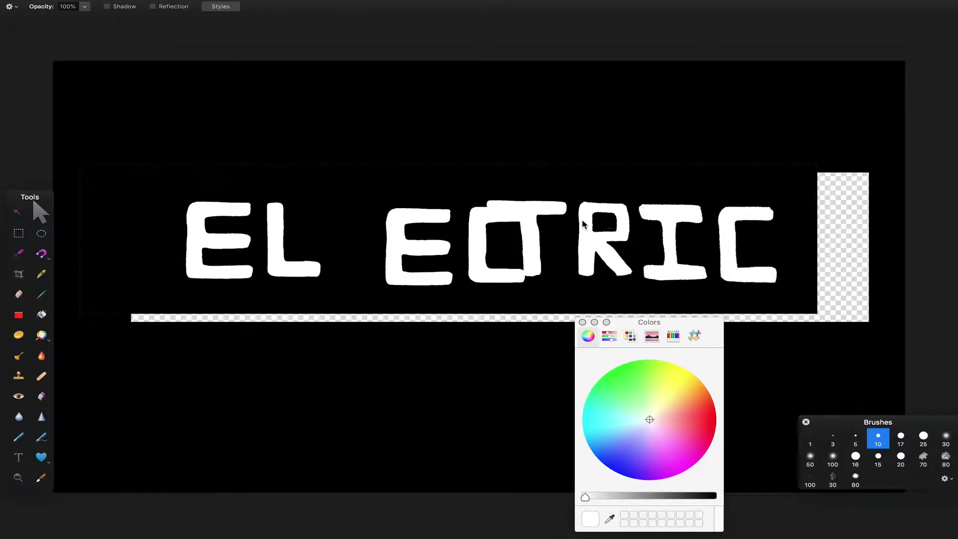
key("super+z")
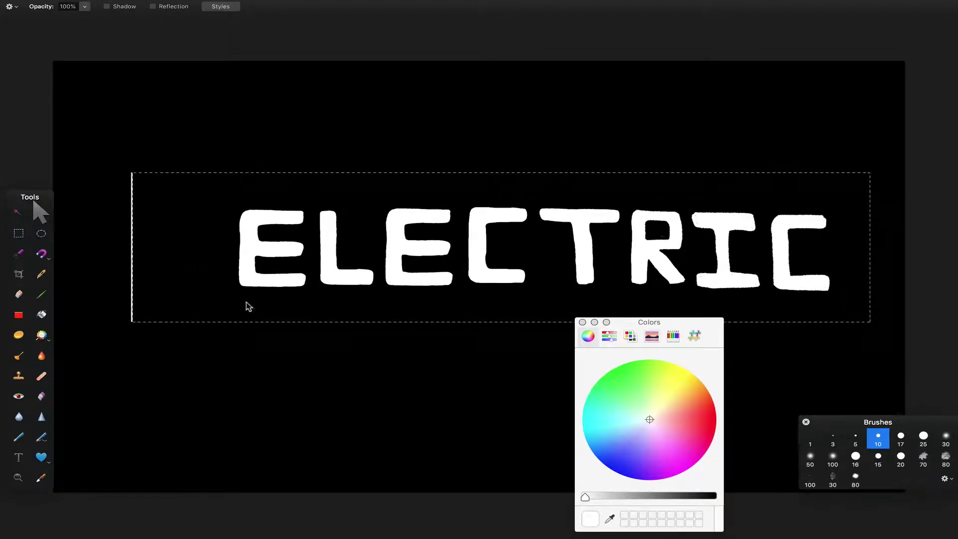
- Nudge the middle E and C slightly, and shift the whole word ELECTRIC toward the left side of the canvas
key("m")
left_click(469, 242)
key("v")
right_click(426, 240)
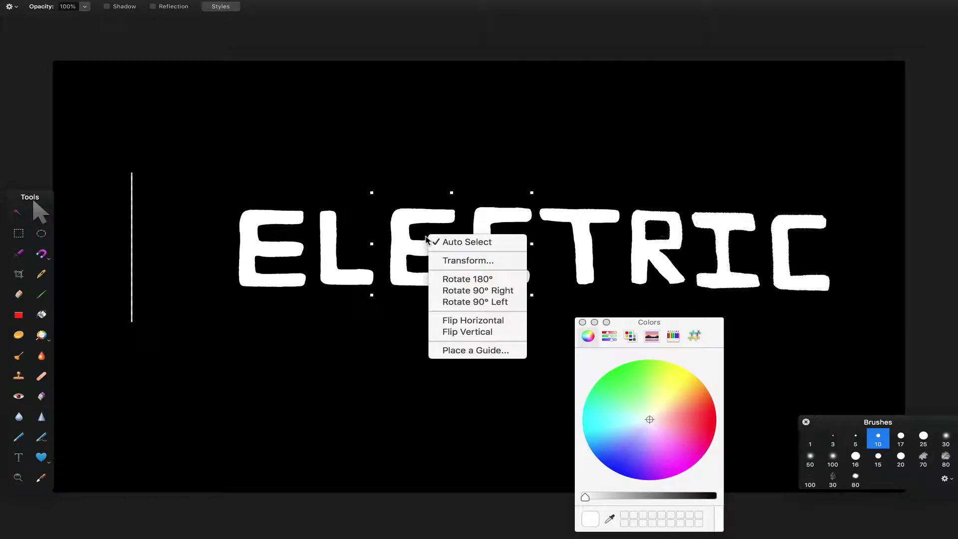
left_click(139, 227)
mouse_move(218, 230)
left_mouse_down()
mouse_move(241, 228)
mouse_move(219, 232)
left_mouse_up()
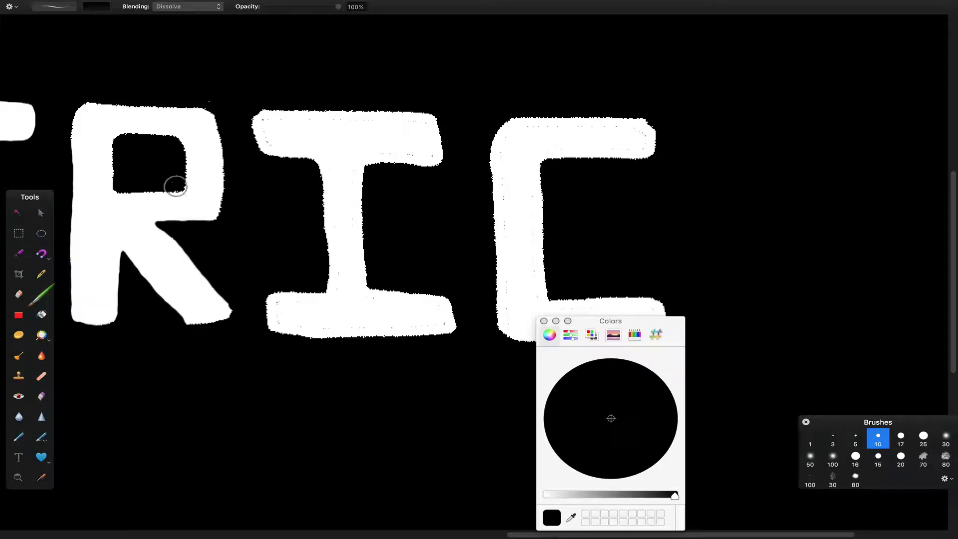
- Fill the R, I and final C with white again to smooth their speckled edges
left_click(42, 314)
left_click_drag(674, 494, 541, 497)
left_click(194, 167)
key("super+z")
key("v")
left_click(44, 316)
left_click(336, 192)
left_click(519, 186)
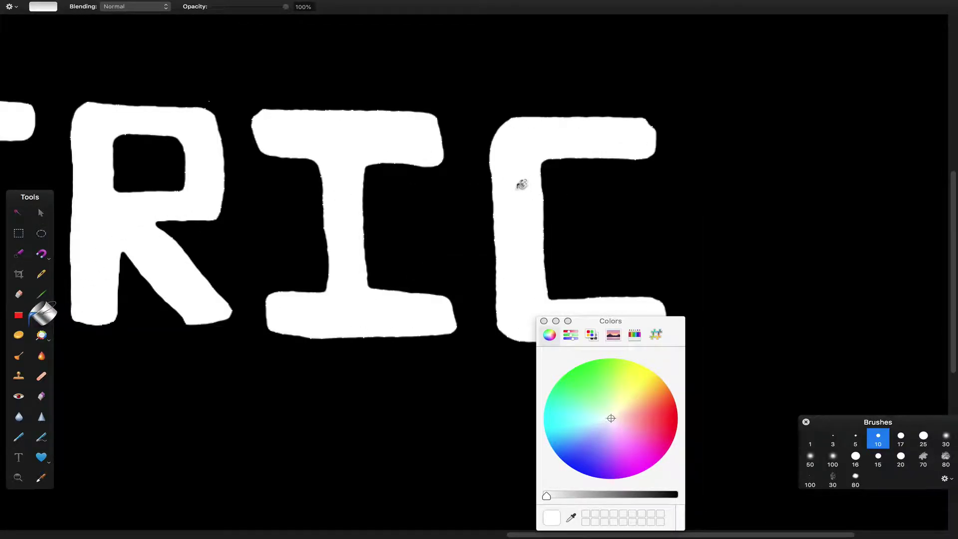
left_click(186, 177)
- Pick a pale light blue as the paint colour and switch to the Brush tool
left_click_drag(549, 536, 641, 534)
mouse_move(554, 447)
left_mouse_down()
mouse_move(533, 438)
mouse_move(593, 429)
left_mouse_up()
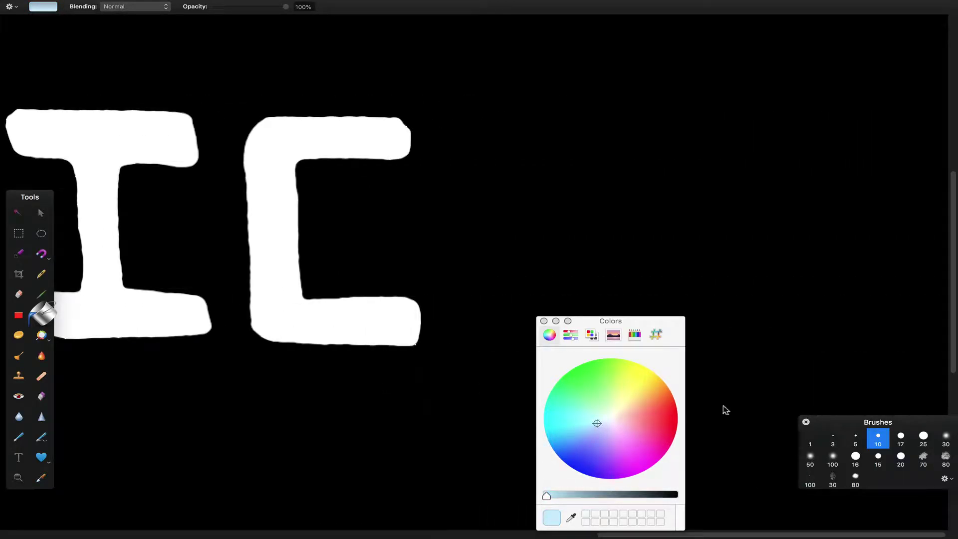
left_click(38, 296)
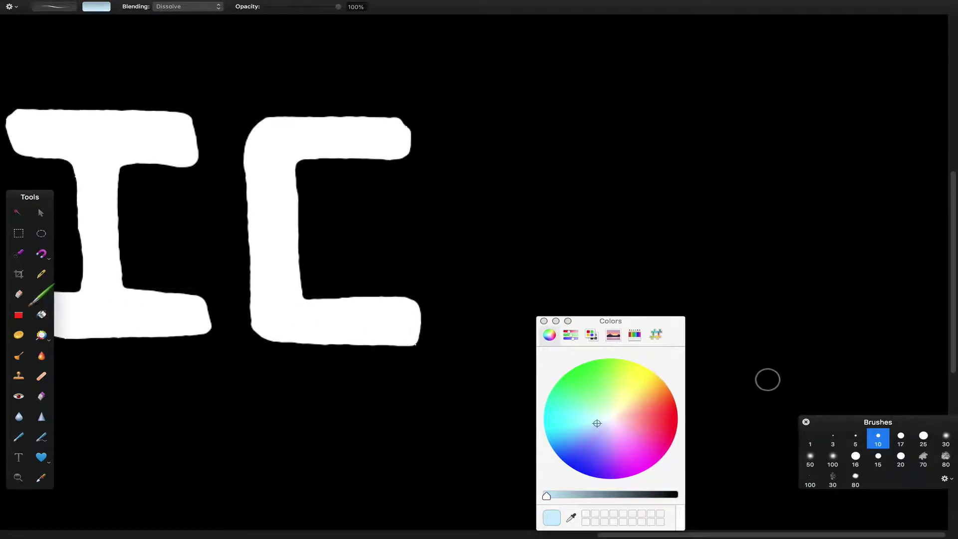
key("super+minus")
key("super+z")
key("v")
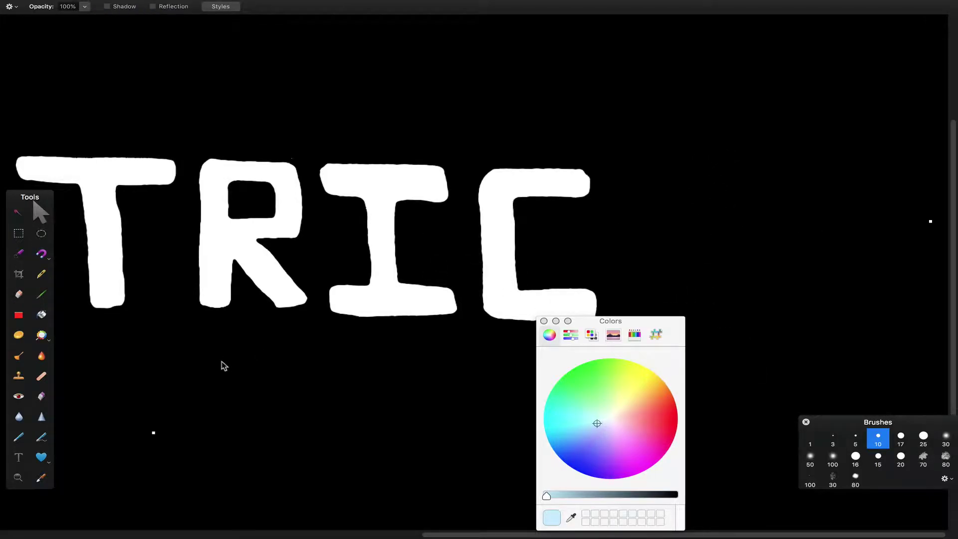
left_click(42, 298)
mouse_move(740, 121)
left_mouse_down()
mouse_move(670, 201)
mouse_move(735, 265)
mouse_move(668, 325)
left_mouse_up()
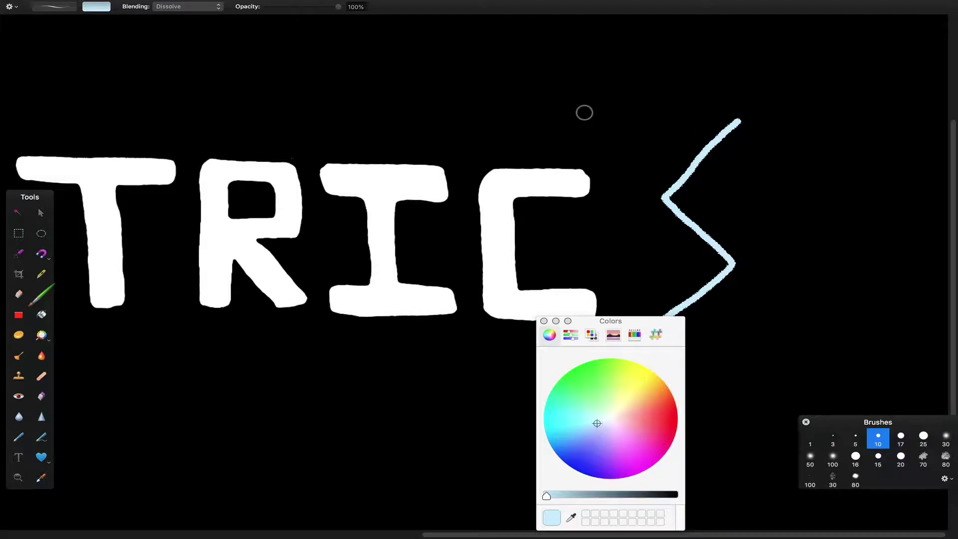
mouse_move(549, 112)
left_mouse_down()
mouse_move(744, 229)
mouse_move(774, 326)
left_mouse_up()
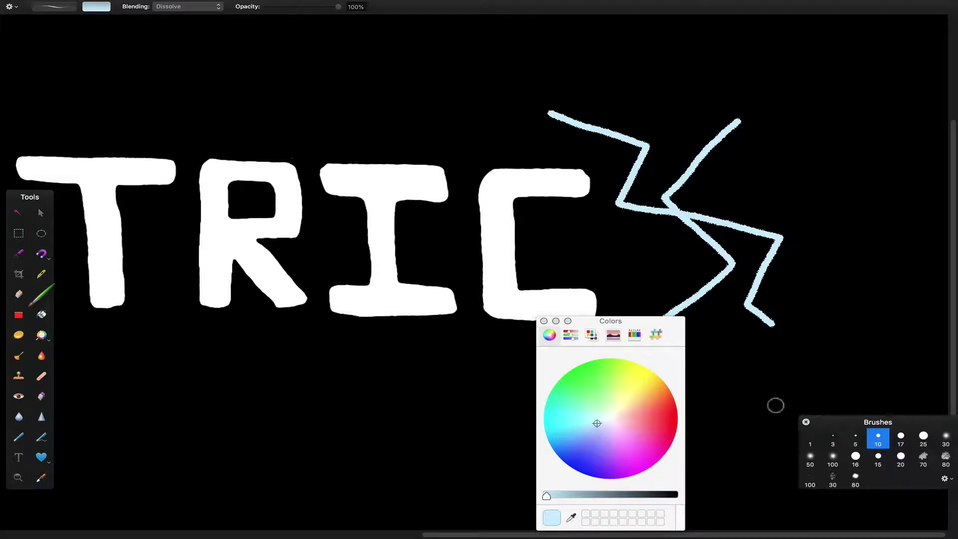
key("super+0")
key("super+z")
key("super+z")
mouse_move(768, 205)
left_mouse_down()
mouse_move(735, 240)
mouse_move(719, 314)
mouse_move(702, 334)
left_mouse_up()
mouse_move(667, 212)
left_mouse_down()
mouse_move(741, 256)
mouse_move(748, 264)
mouse_move(726, 291)
mouse_move(787, 331)
left_mouse_up()
key("super+z")
key("super+z")
mouse_move(777, 220)
left_mouse_down()
mouse_move(753, 256)
mouse_move(757, 279)
mouse_move(729, 353)
left_mouse_up()
mouse_move(706, 206)
left_mouse_down()
mouse_move(725, 267)
mouse_move(792, 333)
left_mouse_up()
key("super+z")
key("super+z")
mouse_move(746, 201)
left_mouse_down()
mouse_move(765, 252)
mouse_move(741, 306)
mouse_move(735, 348)
left_mouse_up()
key("super+z")
- Draw two crossing pale blue lightning bolts beside the final C and five short jagged bolts across the other letters
left_click_drag(781, 203, 739, 334)
left_click_drag(712, 205, 800, 327)
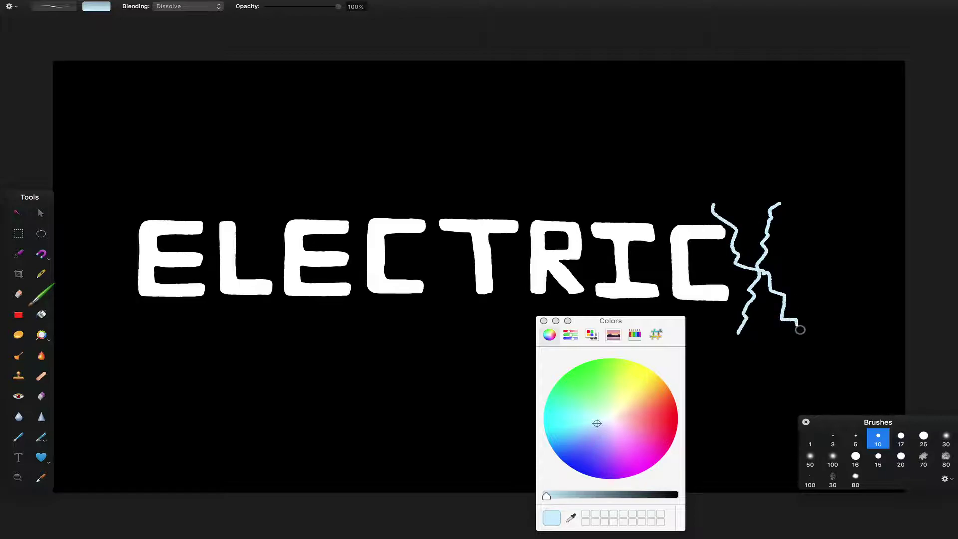
mouse_move(264, 240)
left_mouse_down()
mouse_move(315, 246)
mouse_move(323, 265)
left_mouse_up()
left_click_drag(496, 278, 555, 251)
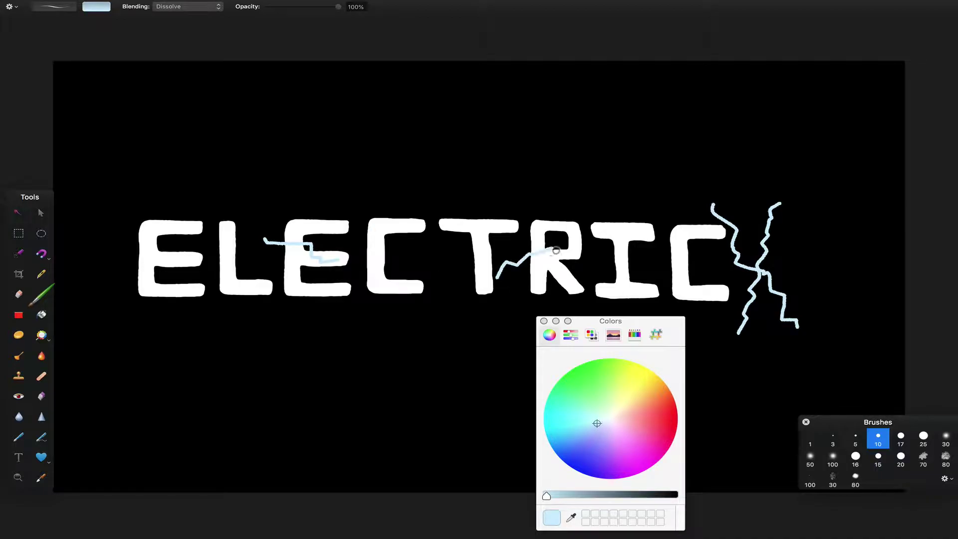
left_click_drag(198, 217, 158, 280)
left_click_drag(410, 251, 437, 275)
mouse_move(632, 266)
left_mouse_down()
mouse_move(662, 256)
mouse_move(675, 234)
left_mouse_up()
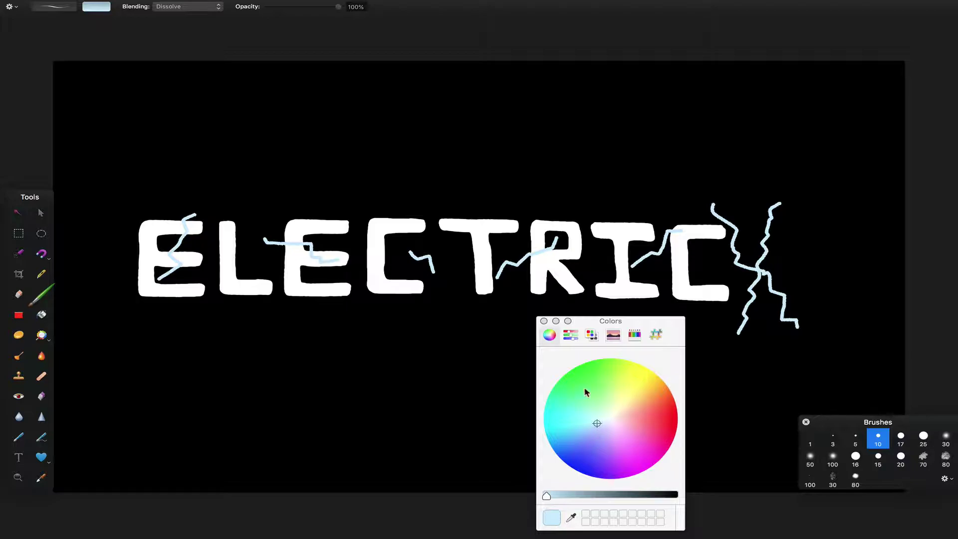
- Change the brush to a more saturated sky blue, size 25, at 72% opacity
left_click(571, 335)
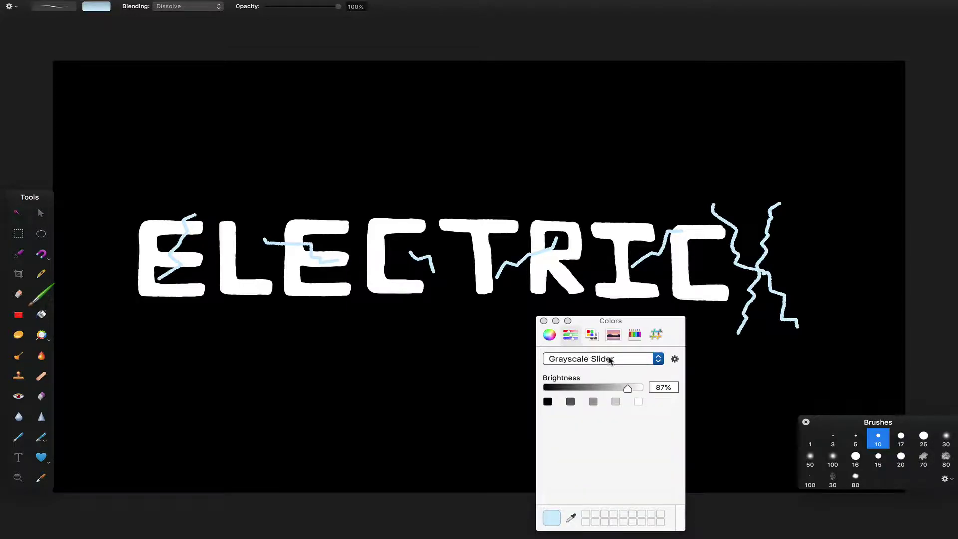
left_click(613, 335)
left_click(634, 336)
left_click(656, 336)
left_click(550, 335)
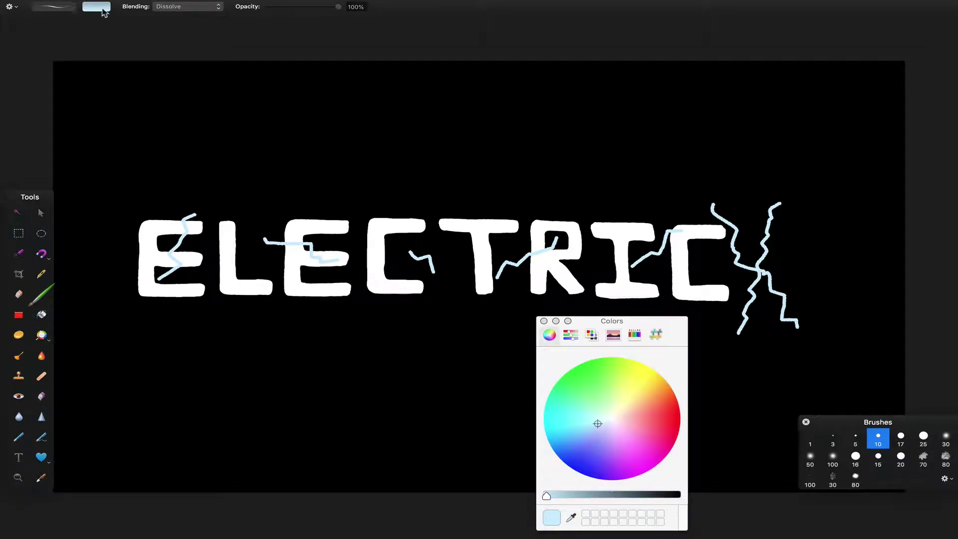
left_click(570, 430)
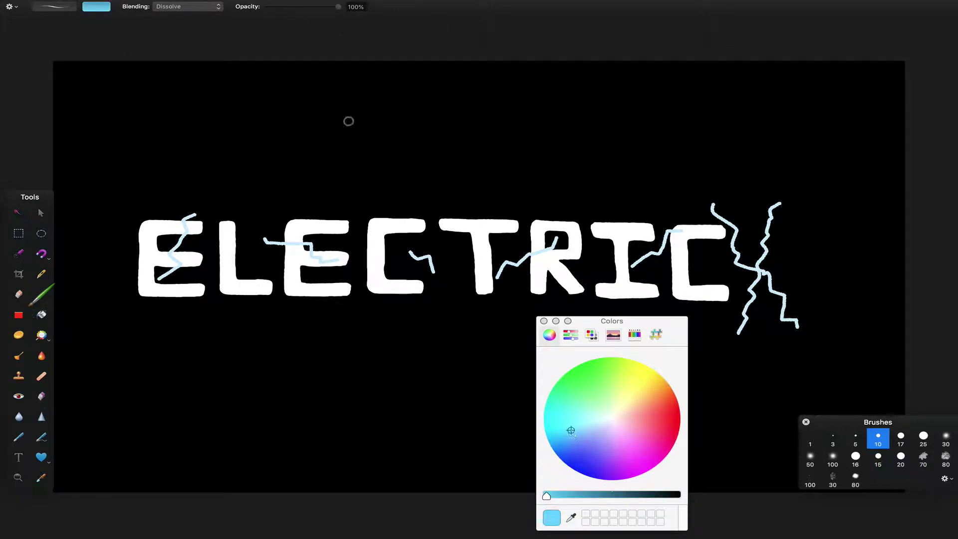
left_click(903, 442)
key("bracketright")
- Trace over all the pale lightning bolts with the sky blue brush, from the crossing pair beside the final C back to the first E
mouse_move(780, 202)
left_mouse_down()
mouse_move(747, 322)
mouse_move(734, 333)
left_mouse_up()
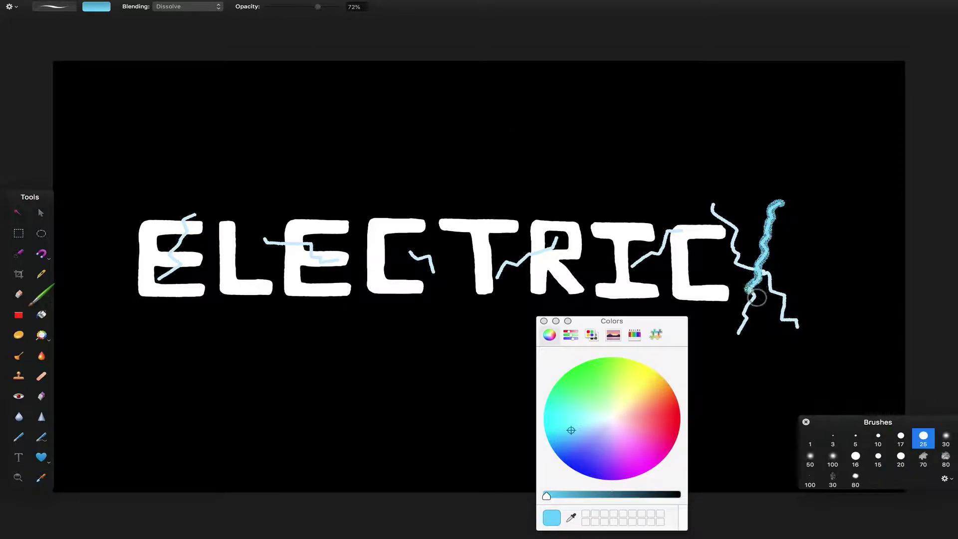
mouse_move(712, 202)
left_mouse_down()
mouse_move(741, 243)
mouse_move(745, 269)
mouse_move(769, 278)
mouse_move(798, 324)
left_mouse_up()
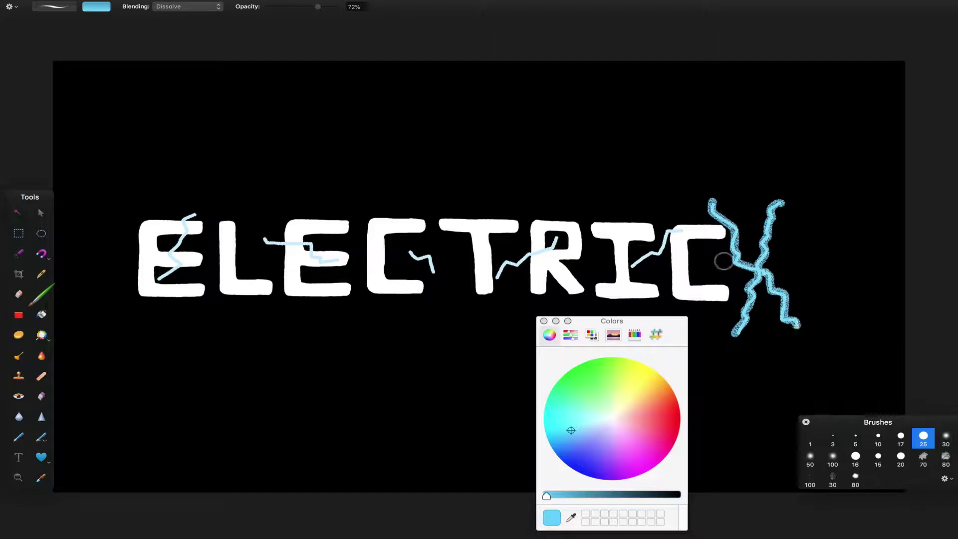
left_click_drag(685, 229, 632, 268)
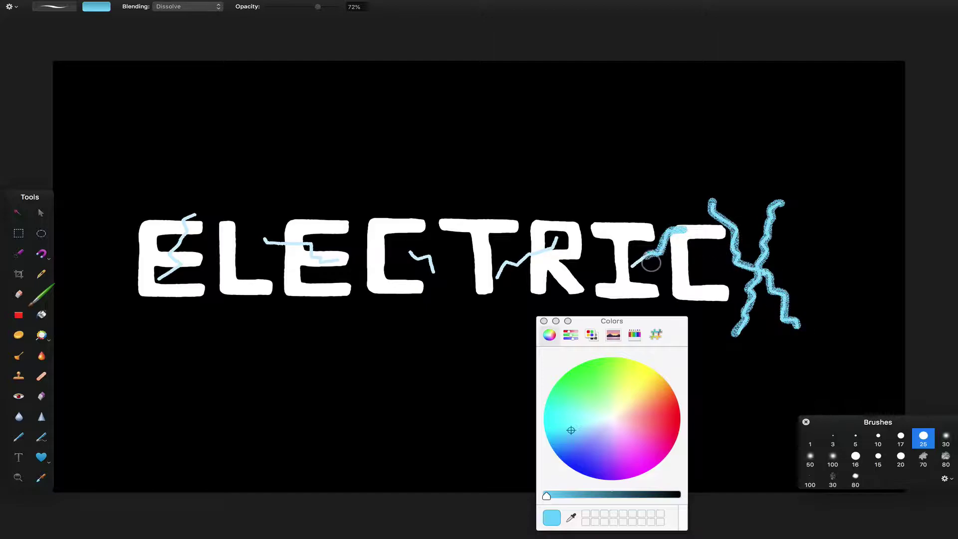
mouse_move(559, 237)
left_mouse_down()
mouse_move(506, 280)
mouse_move(498, 276)
left_mouse_up()
left_click_drag(408, 251, 437, 271)
mouse_move(262, 238)
left_mouse_down()
mouse_move(300, 245)
mouse_move(320, 263)
mouse_move(340, 260)
left_mouse_up()
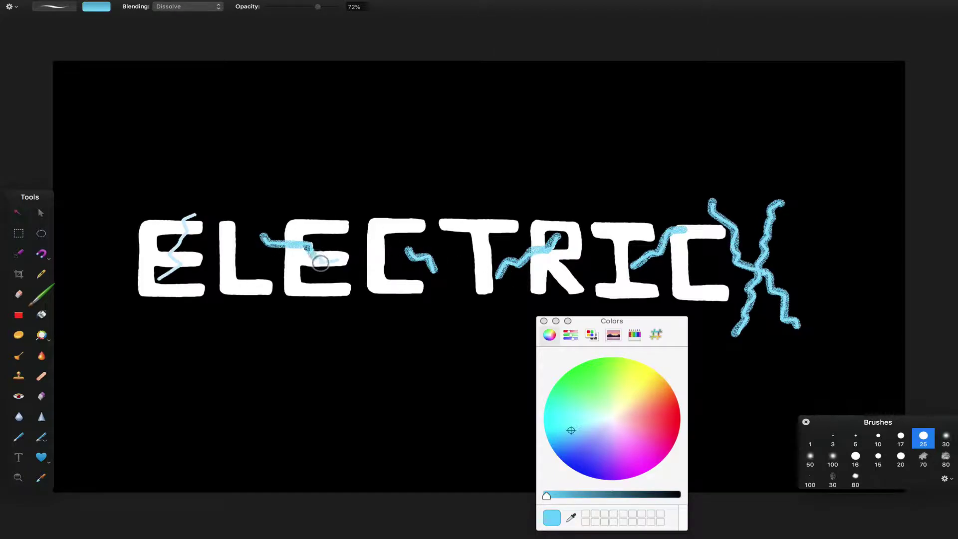
mouse_move(199, 212)
left_mouse_down()
mouse_move(172, 272)
mouse_move(159, 277)
left_mouse_up()
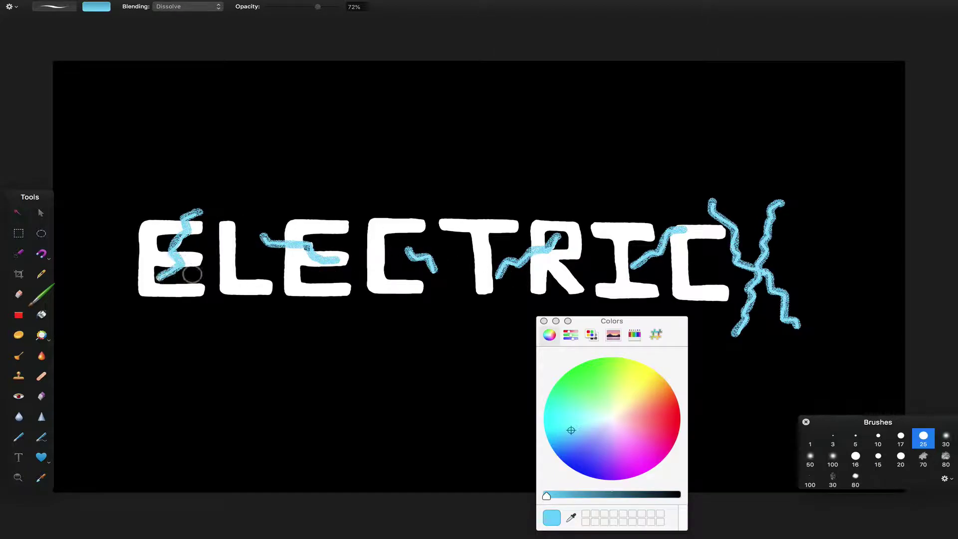
left_click_drag(145, 313, 203, 315)
key("super+z")
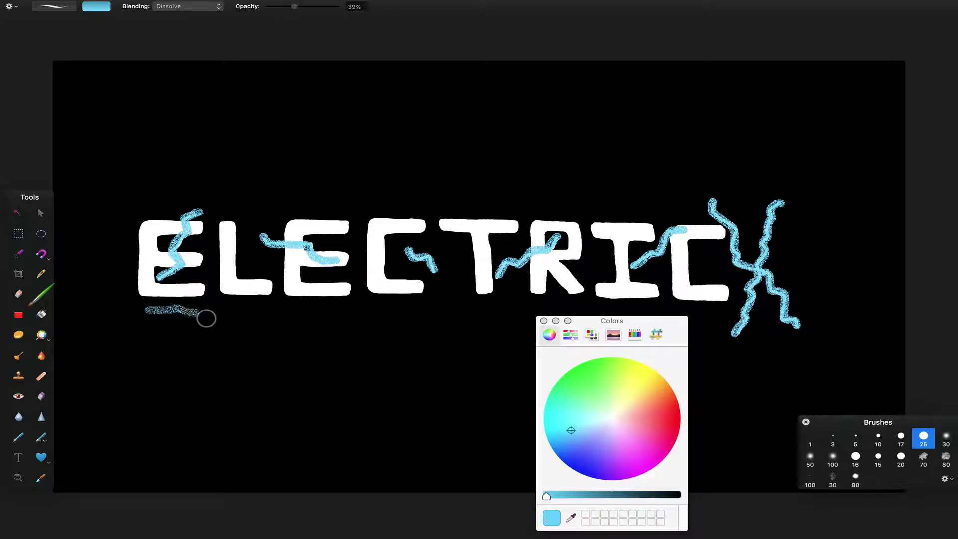
key("super+z")
- Set the brush opacity to 10% and paint faint blue reflections beneath each bolt, with a wide pool beneath the crossing pair
left_click(272, 7)
left_click_drag(274, 7, 274, 7)
left_click_drag(145, 313, 197, 314)
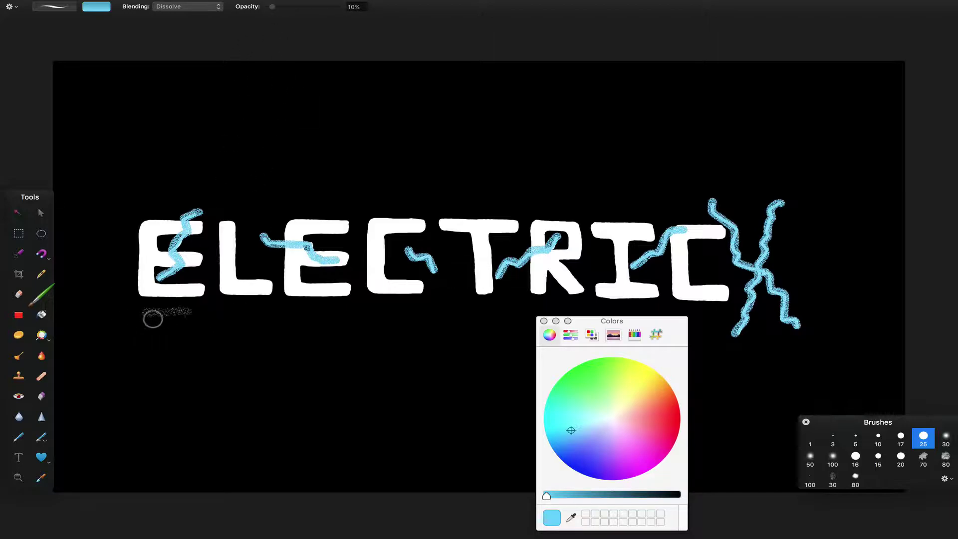
left_click_drag(254, 311, 435, 312)
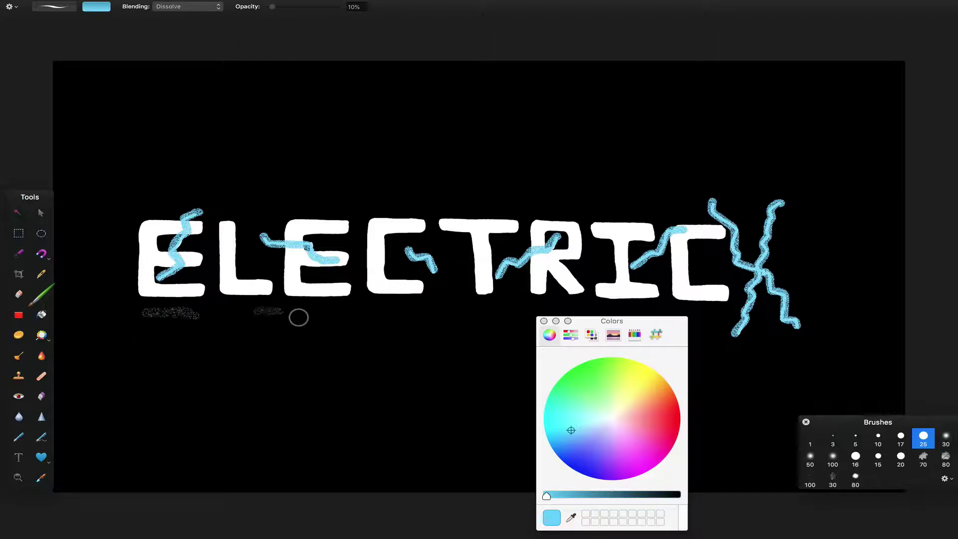
left_click_drag(494, 312, 567, 311)
mouse_move(630, 310)
left_mouse_down()
mouse_move(700, 316)
mouse_move(682, 321)
mouse_move(730, 331)
mouse_move(717, 328)
mouse_move(742, 347)
mouse_move(756, 339)
mouse_move(749, 335)
mouse_move(836, 323)
mouse_move(764, 321)
mouse_move(815, 319)
mouse_move(769, 344)
mouse_move(828, 325)
mouse_move(792, 342)
mouse_move(721, 340)
mouse_move(703, 325)
mouse_move(774, 307)
mouse_move(826, 313)
left_mouse_up()
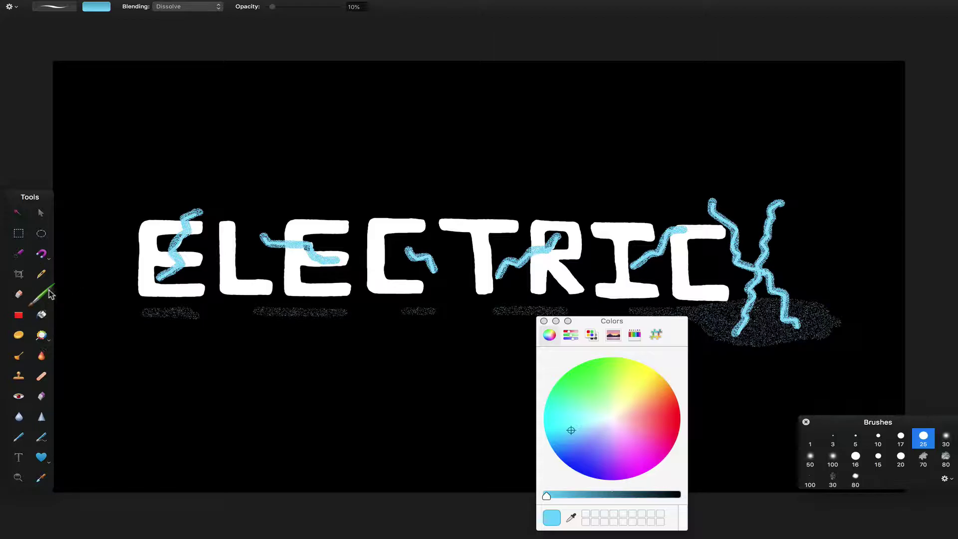
- Paint over the bolt parts covering the second E and the final C with white at 100% opacity
left_click(610, 418)
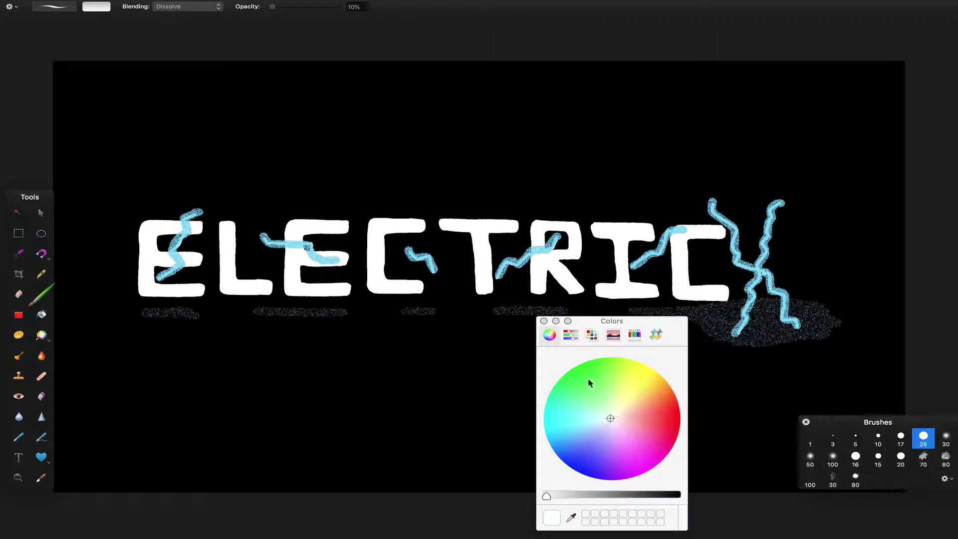
key("0")
scroll(359, 267, "up", 5)
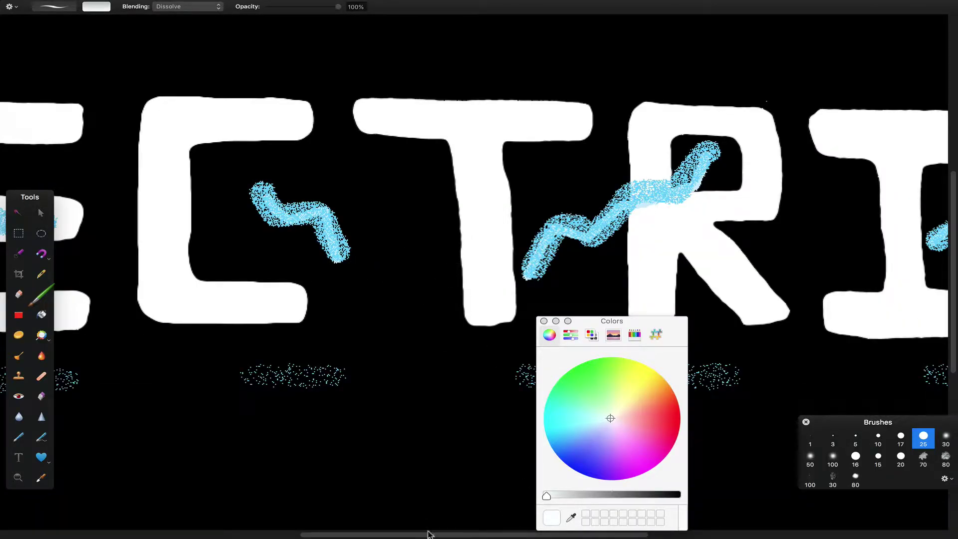
mouse_move(320, 208)
left_mouse_down()
mouse_move(314, 192)
mouse_move(342, 193)
mouse_move(375, 222)
mouse_move(434, 238)
mouse_move(389, 224)
left_mouse_up()
mouse_move(471, 532)
left_mouse_down()
mouse_move(426, 532)
mouse_move(663, 530)
left_mouse_up()
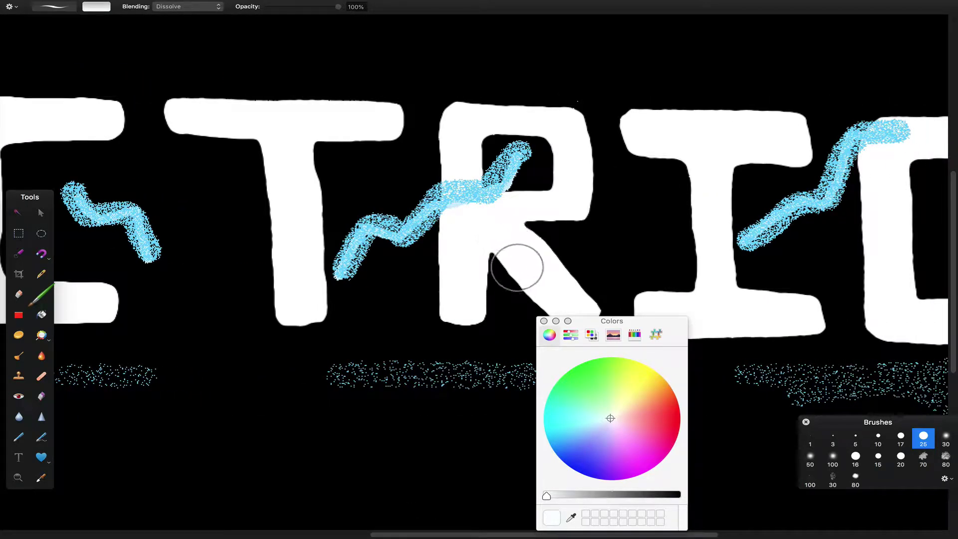
mouse_move(921, 142)
left_mouse_down()
mouse_move(892, 156)
mouse_move(885, 148)
mouse_move(911, 158)
mouse_move(920, 150)
left_mouse_up()
mouse_move(631, 534)
left_mouse_down()
mouse_move(808, 535)
mouse_move(449, 535)
left_mouse_up()
key("super+0")
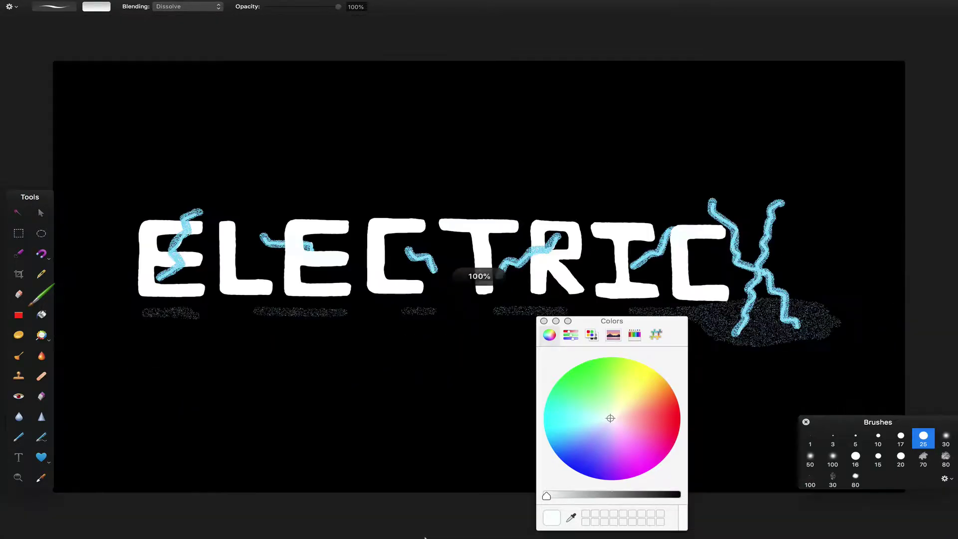
- Highlight the first E's edges around its bolt in sky blue with a size 10 brush
left_click(572, 430)
key("super+plus")
key("super+plus")
key("super+plus")
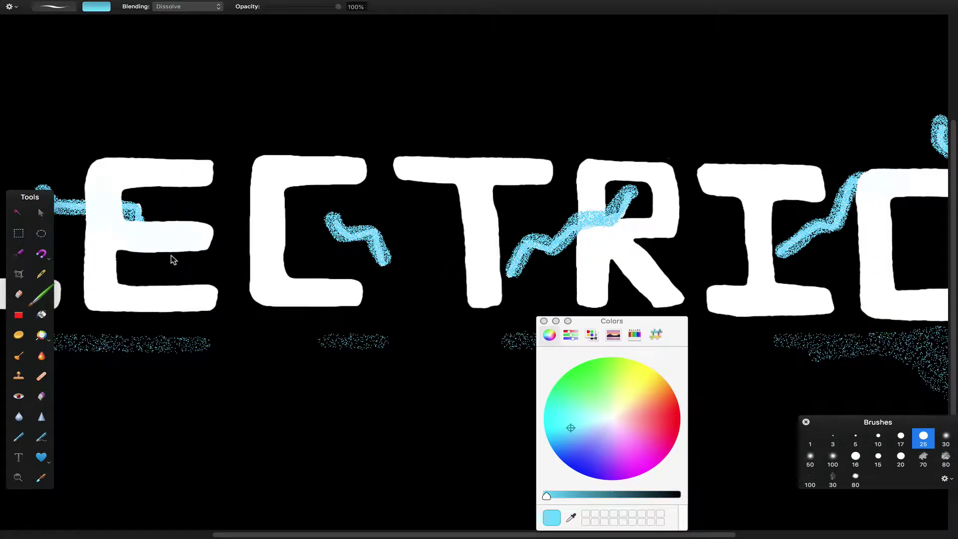
left_click_drag(272, 533, 112, 533)
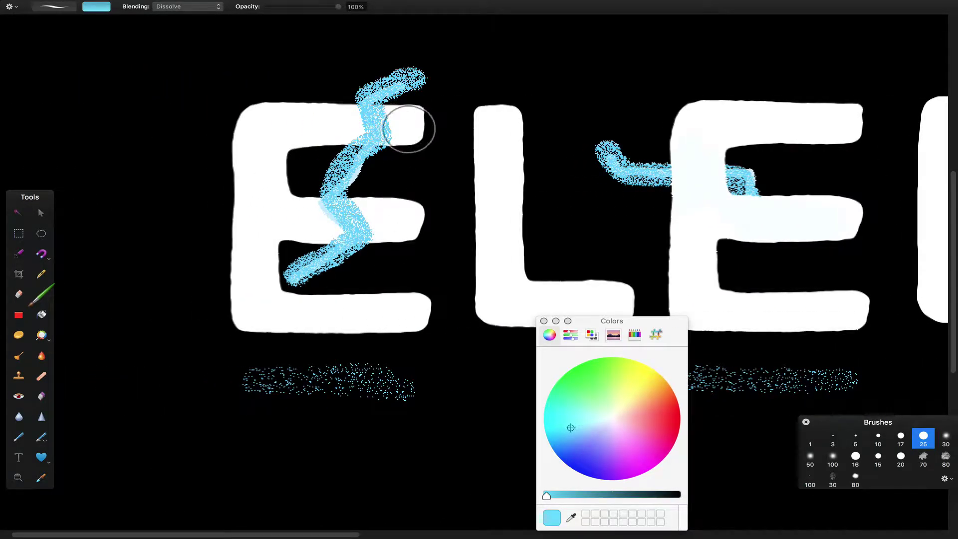
key("bracketleft")
mouse_move(397, 121)
left_mouse_down()
mouse_move(357, 111)
mouse_move(368, 135)
mouse_move(352, 139)
left_mouse_up()
mouse_move(322, 207)
left_mouse_down()
mouse_move(334, 235)
mouse_move(364, 207)
mouse_move(380, 241)
left_mouse_up()
mouse_move(276, 242)
left_mouse_down()
mouse_move(290, 299)
mouse_move(380, 301)
left_mouse_up()
mouse_move(359, 141)
left_mouse_down()
mouse_move(312, 148)
mouse_move(289, 186)
mouse_move(319, 196)
left_mouse_up()
left_click_drag(380, 208, 410, 202)
left_click_drag(396, 111, 422, 113)
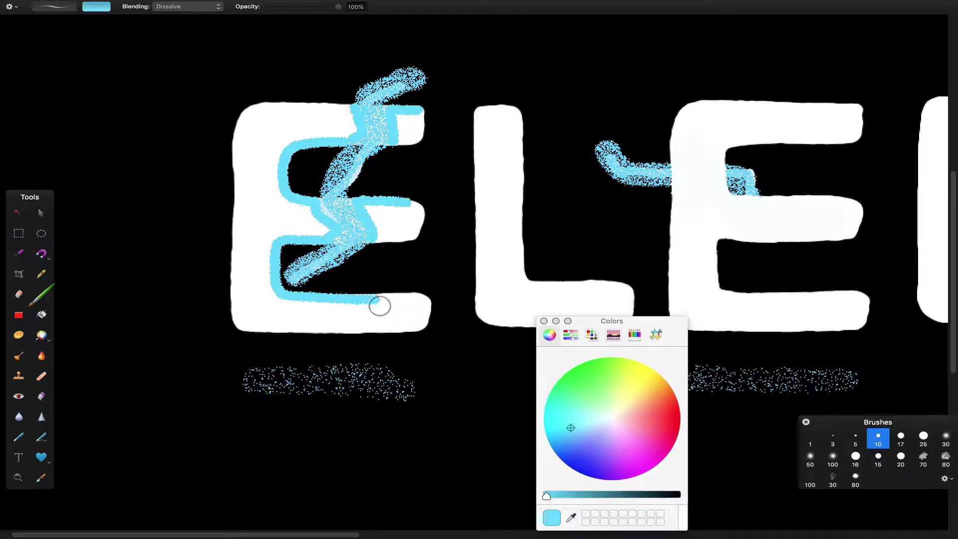
- Pick a paler cyan, paint the L's left edge with it, and recolour the first E's highlights using the paint bucket
left_click(593, 420)
left_click_drag(485, 108, 490, 321)
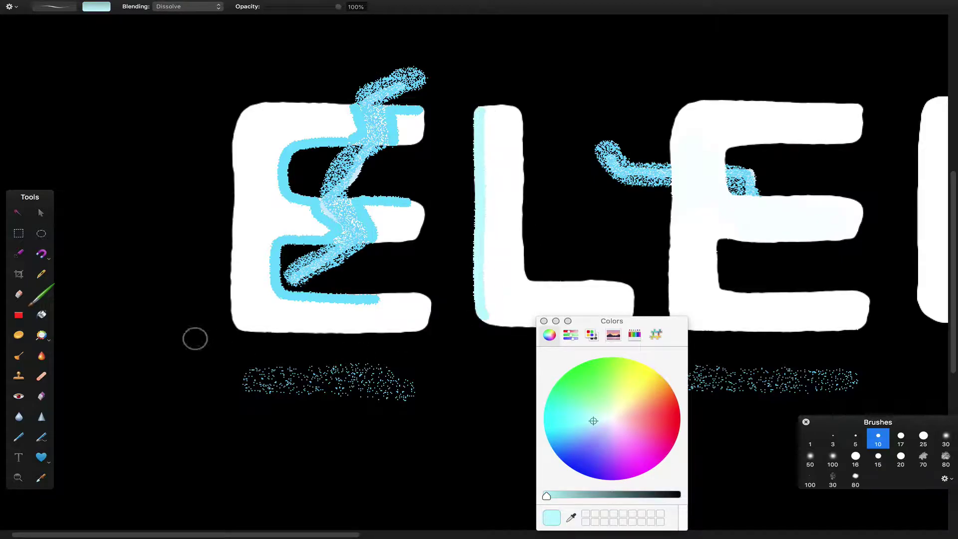
left_click(41, 314)
left_click(316, 203)
left_click(394, 201)
left_click(397, 125)
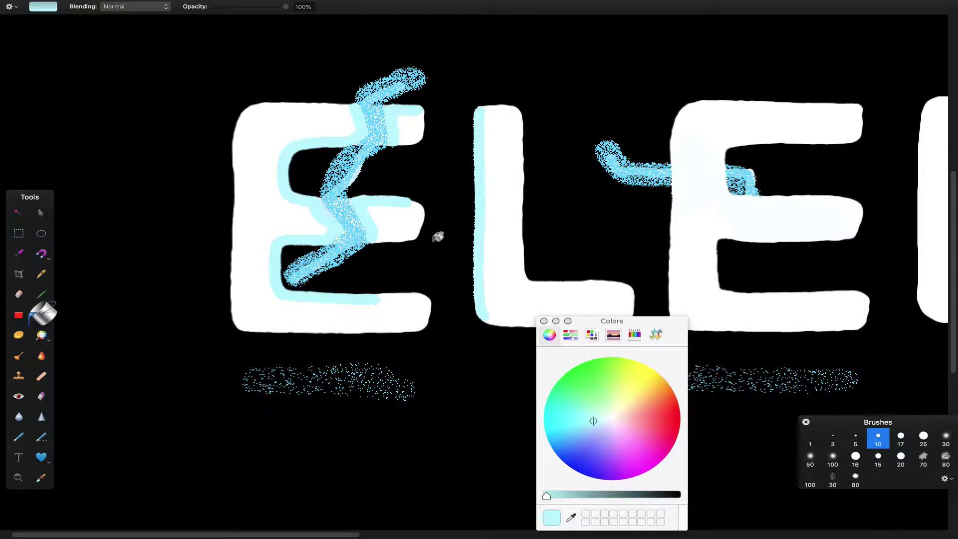
- Brush pale cyan highlights on the second E's left edge and around its upper inner gap, beside the bolt
key("b")
scroll(417, 526, "right", 7)
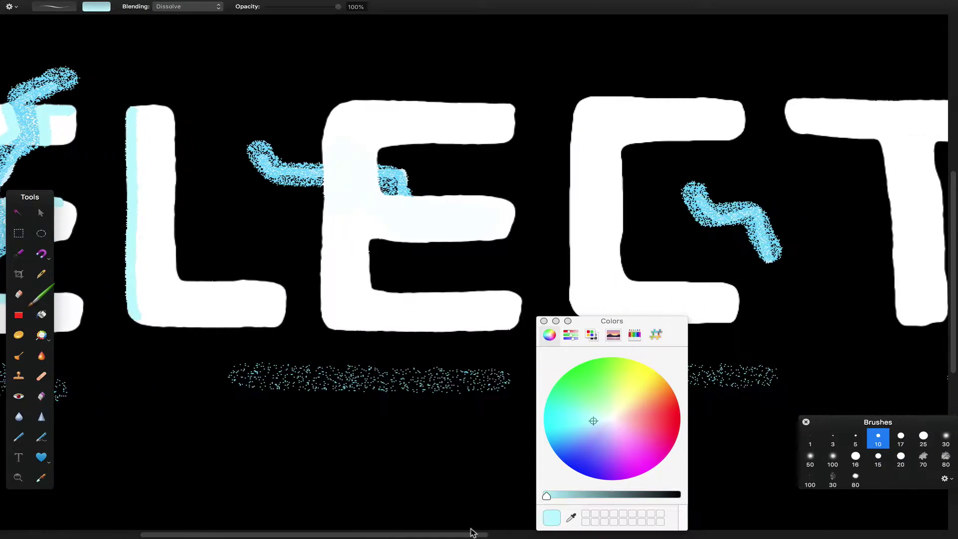
mouse_move(336, 169)
left_mouse_down()
mouse_move(381, 173)
mouse_move(390, 204)
mouse_move(419, 205)
left_mouse_up()
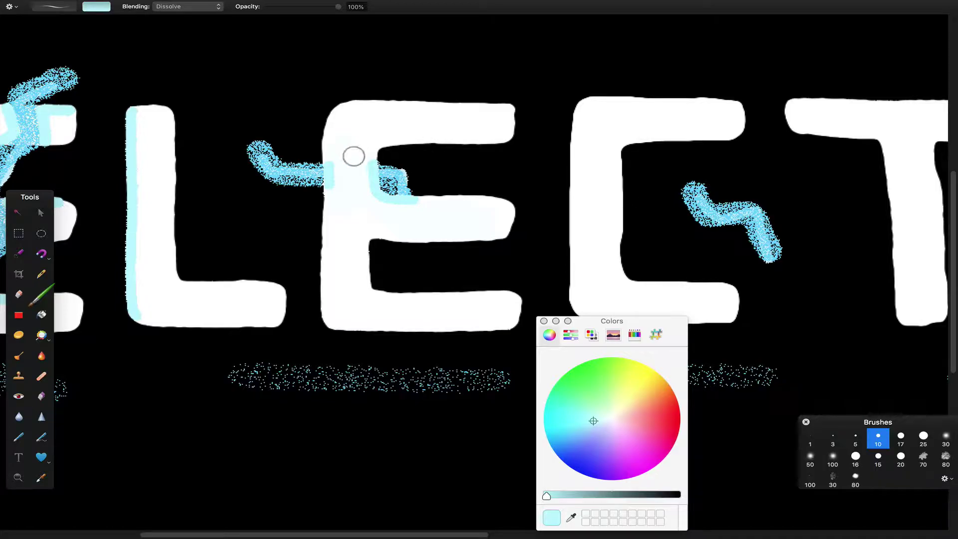
mouse_move(382, 156)
left_mouse_down()
mouse_move(451, 149)
mouse_move(383, 157)
mouse_move(417, 148)
left_mouse_up()
key("super+z")
left_click_drag(330, 143, 330, 207)
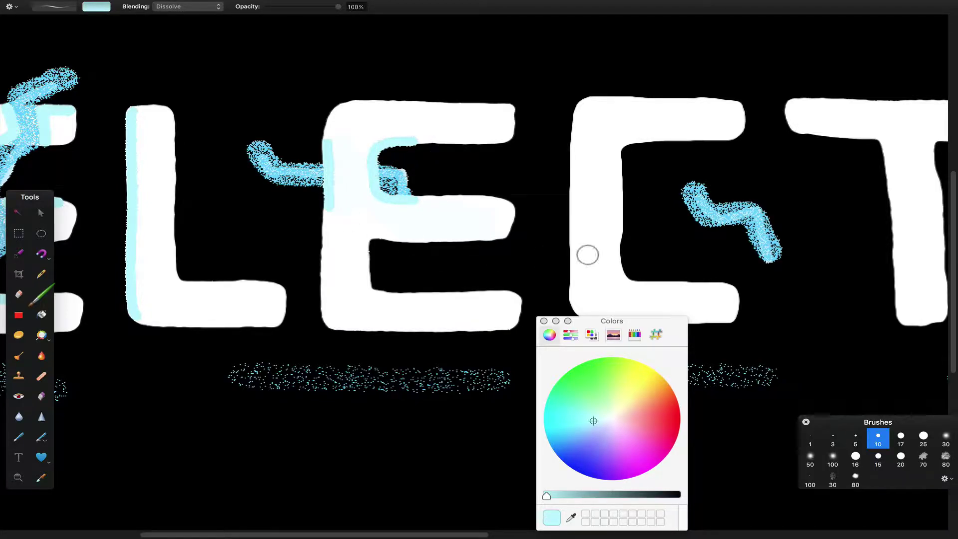
- Add pale cyan highlights to the first C's inner edges and to the T's right side and arm underside
left_click_drag(740, 137, 631, 139)
left_click_drag(618, 178, 617, 231)
mouse_move(678, 286)
left_mouse_down()
mouse_move(741, 298)
mouse_move(737, 310)
left_mouse_up()
scroll(723, 320, "right", 10)
mouse_move(451, 291)
left_mouse_down()
mouse_move(440, 157)
mouse_move(448, 144)
mouse_move(526, 139)
left_mouse_up()
left_click_drag(451, 289, 452, 321)
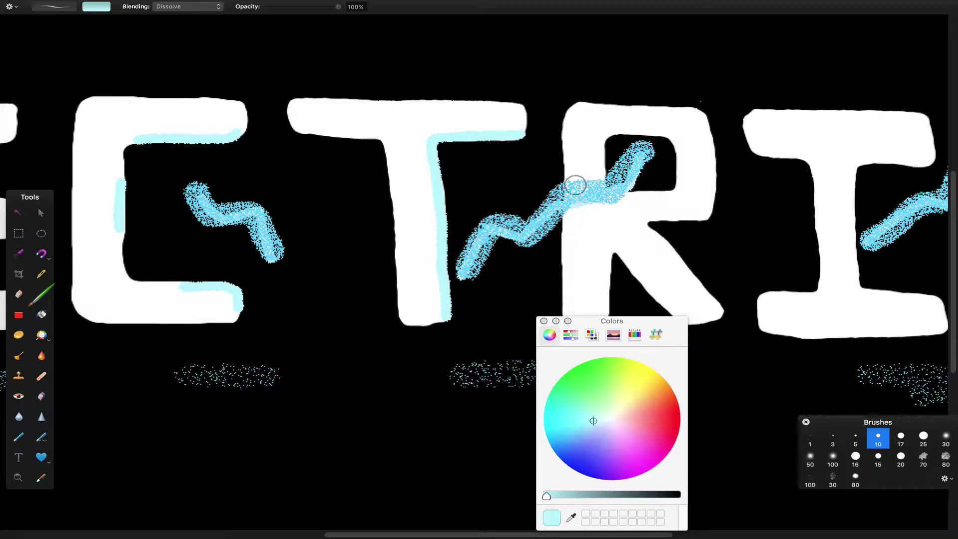
- Brush pale cyan highlights on the R's left edge and counter, the I's right edge, and the final C's upper arm
mouse_move(573, 163)
left_mouse_down()
mouse_move(607, 181)
mouse_move(615, 141)
mouse_move(673, 141)
mouse_move(687, 186)
mouse_move(672, 199)
mouse_move(578, 220)
mouse_move(571, 301)
left_mouse_up()
left_click_drag(490, 535, 641, 536)
mouse_move(518, 171)
left_mouse_down()
mouse_move(453, 179)
mouse_move(448, 259)
mouse_move(454, 291)
mouse_move(529, 306)
left_mouse_up()
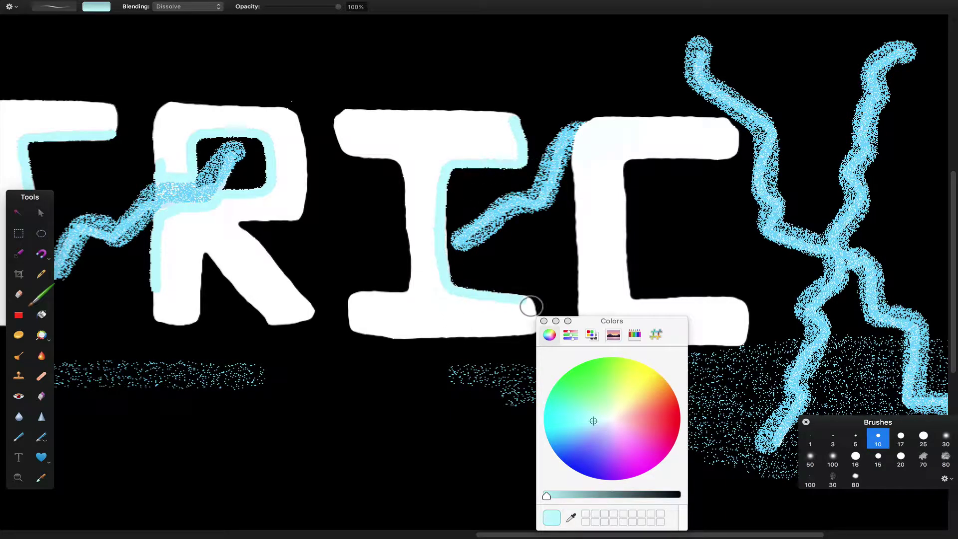
left_click_drag(553, 535, 675, 535)
mouse_move(317, 121)
left_mouse_down()
mouse_move(406, 130)
mouse_move(409, 162)
left_mouse_up()
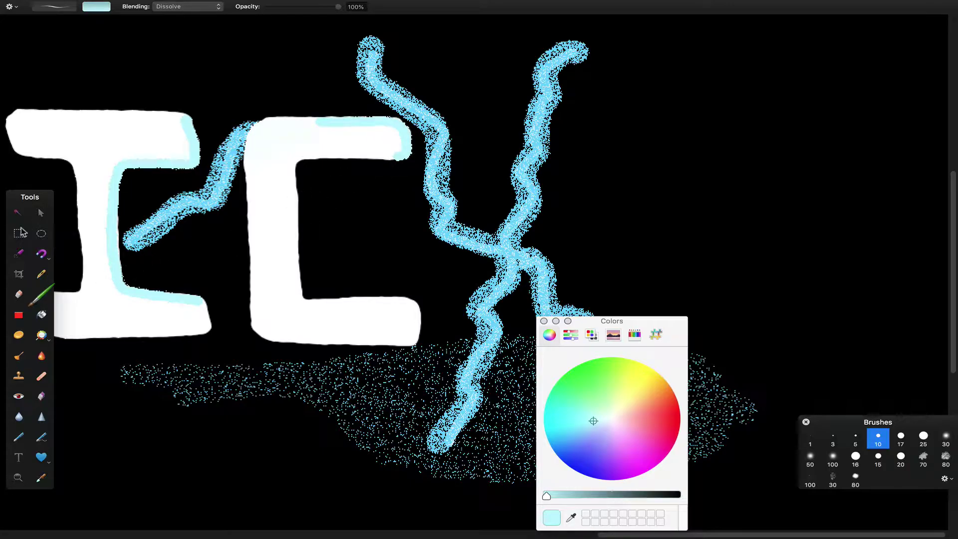
left_click(18, 212)
left_click(273, 191)
key("super+z")
- Finish the final C's pale cyan highlights along its inner edge and the end of its lower arm
key("b")
left_click(853, 437)
mouse_move(372, 161)
left_mouse_down()
mouse_move(316, 161)
mouse_move(301, 259)
mouse_move(313, 302)
mouse_move(407, 306)
mouse_move(426, 334)
mouse_move(414, 350)
left_mouse_up()
left_click(879, 437)
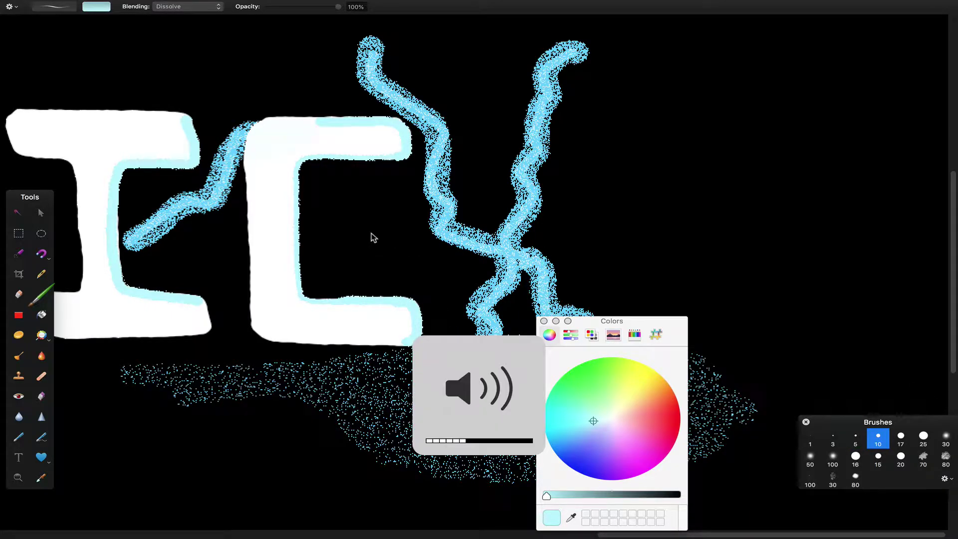
key("super+0")
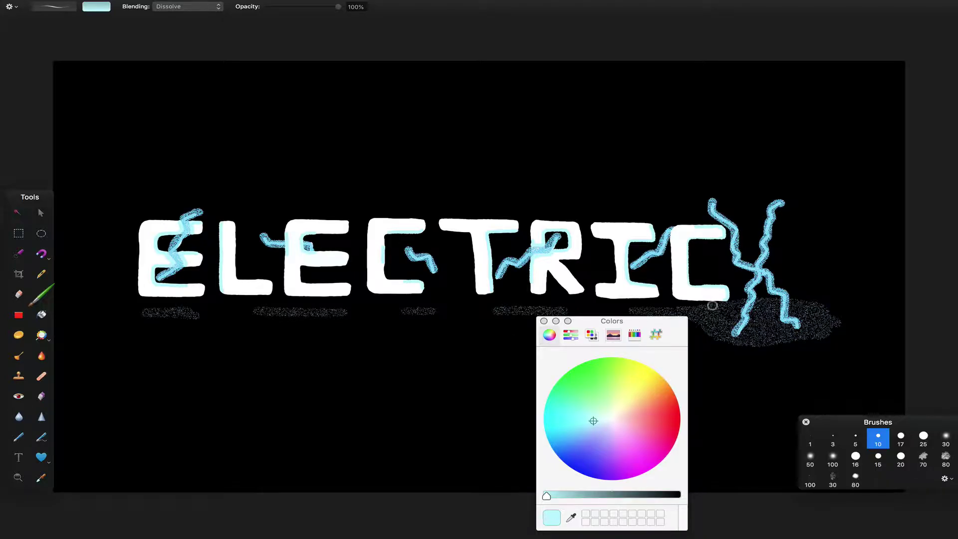
- Switch to a white size 25 brush at 10% opacity and speckle the reflection beneath the I
left_click(608, 419)
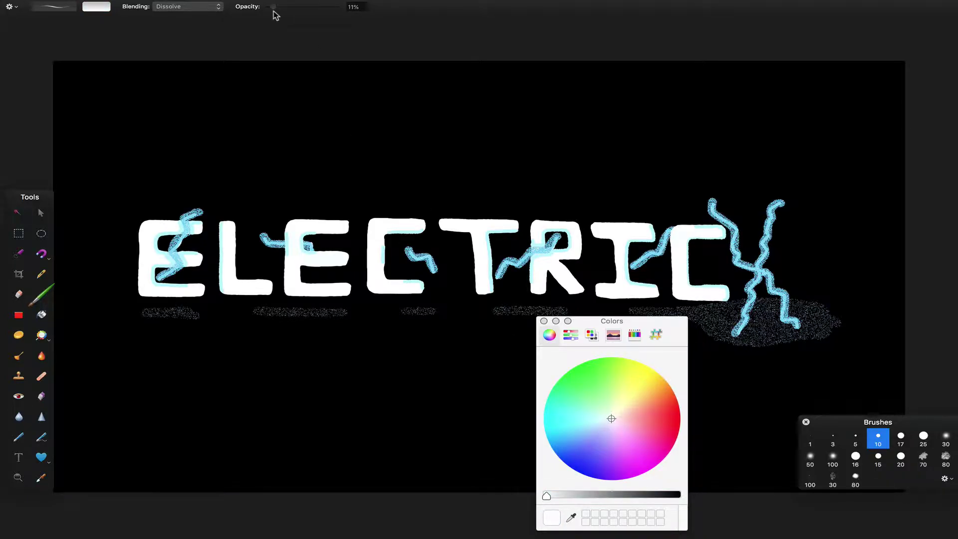
left_click(901, 437)
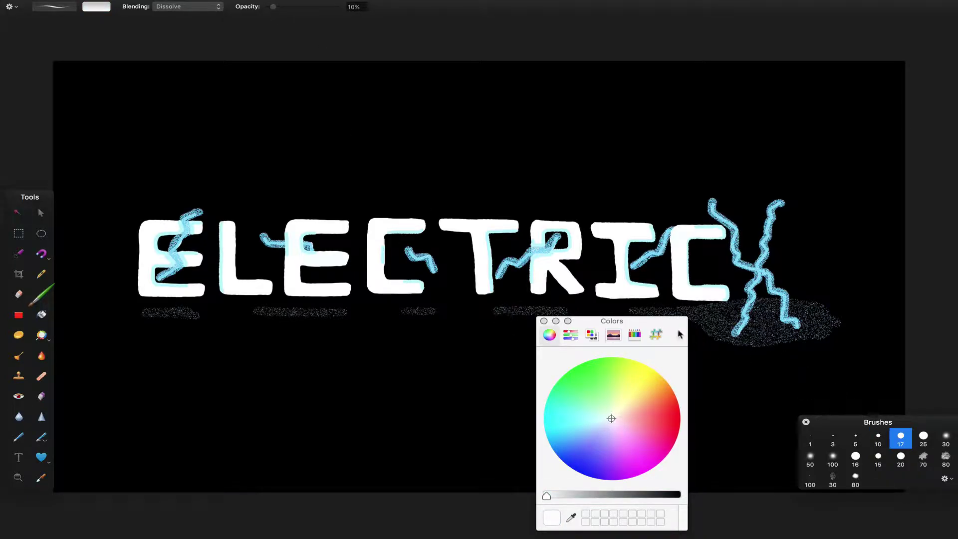
key("super+plus")
left_click(924, 437)
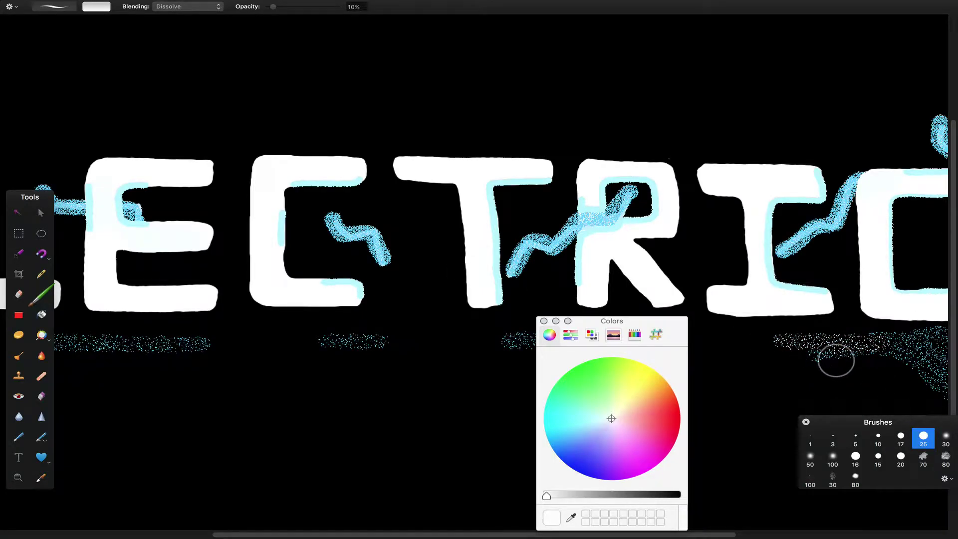
scroll(699, 519, "right", 5)
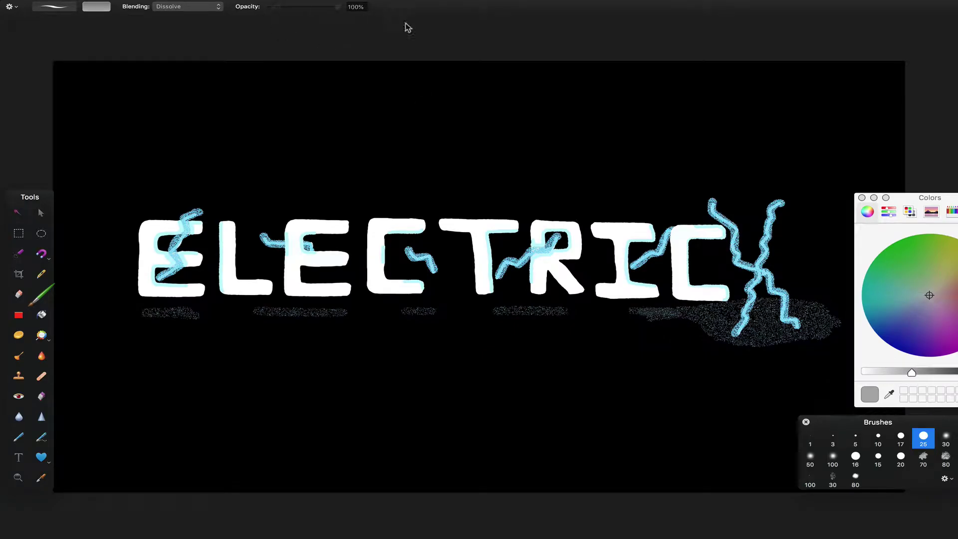
- Shade the first E's left and bottom edges in grey with a size 10 brush at 100% opacity
left_click(877, 438)
key("super+plus")
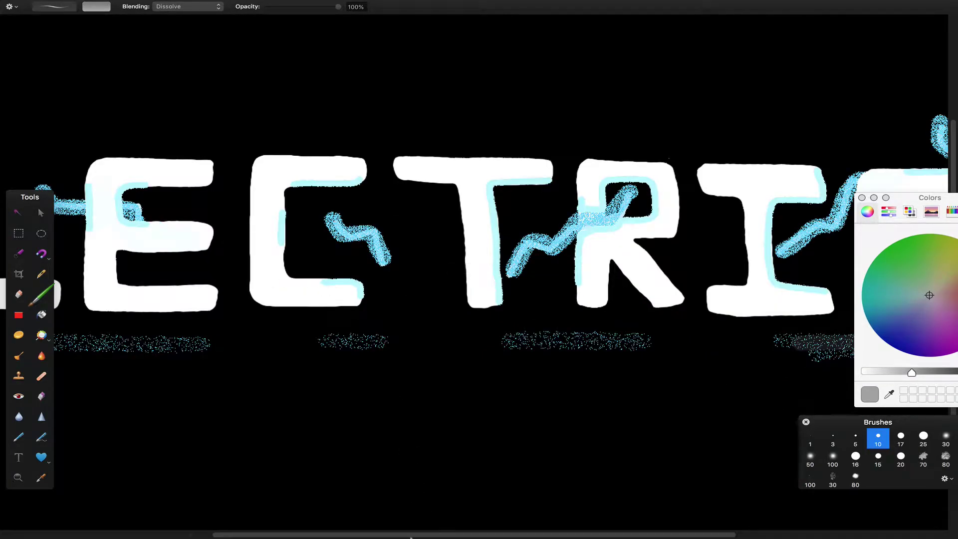
key("super+plus")
mouse_move(189, 168)
left_mouse_down()
mouse_move(176, 195)
mouse_move(180, 261)
left_mouse_up()
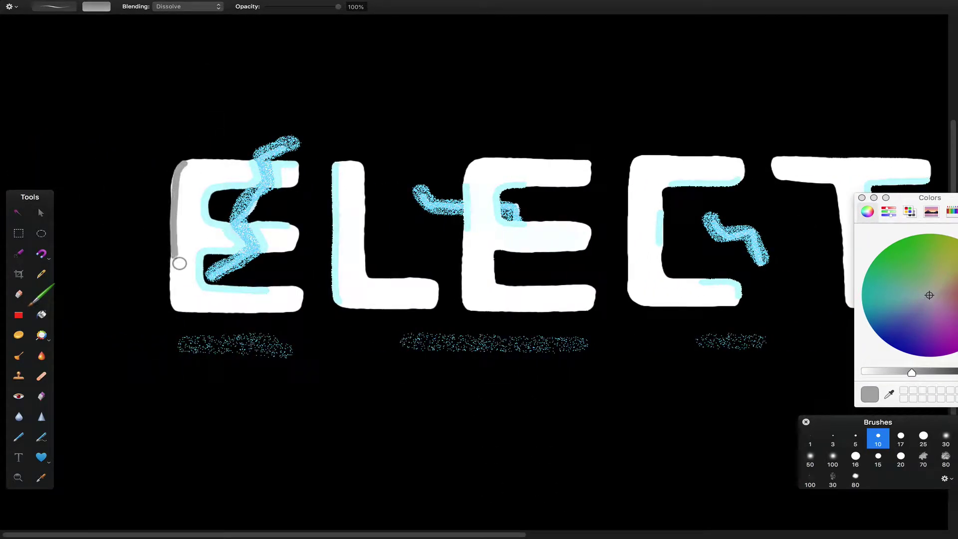
key("super+z")
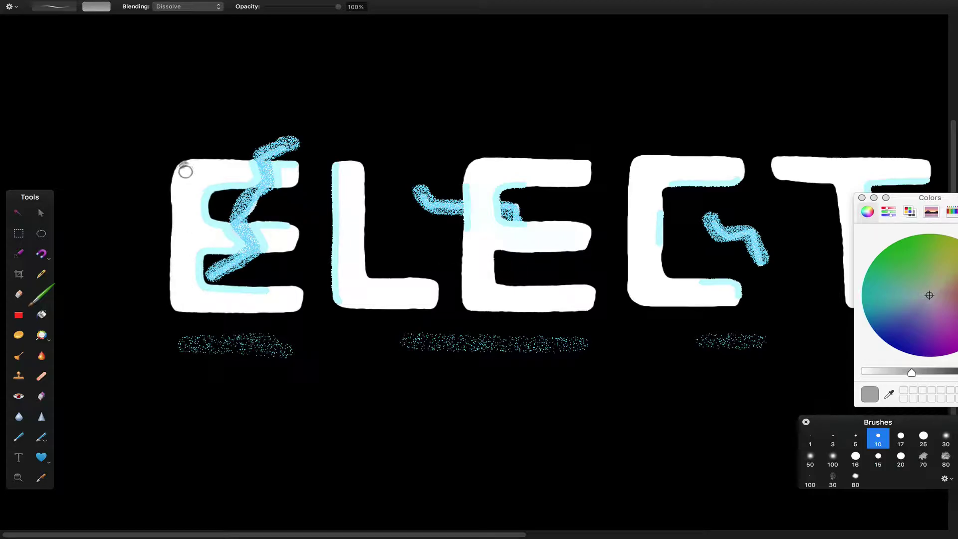
mouse_move(181, 228)
left_mouse_down()
mouse_move(178, 298)
mouse_move(204, 316)
mouse_move(290, 317)
left_mouse_up()
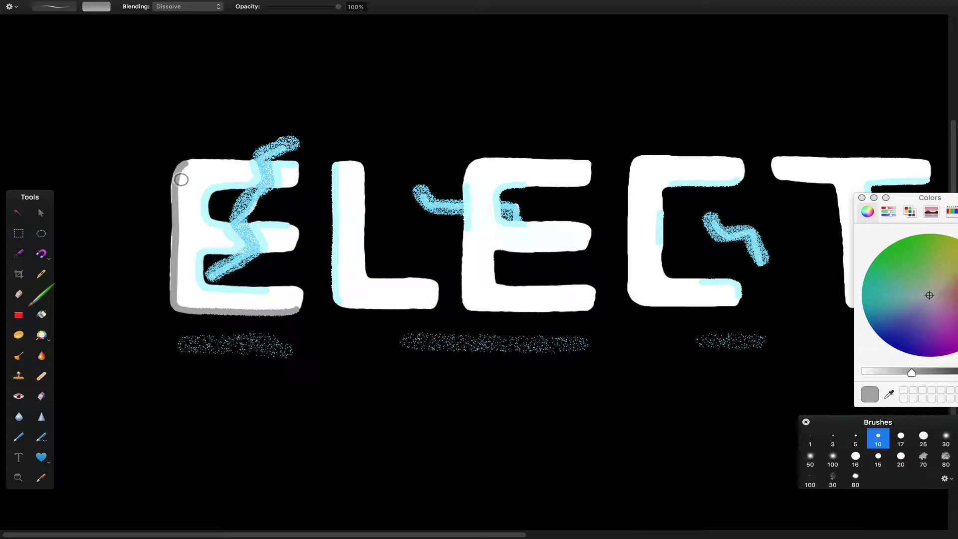
- Shade the L's bottom edge in grey, then try a stroke along the right side of its stem and undo it
left_click_drag(344, 308, 438, 311)
left_click_drag(368, 174, 372, 278)
key("super+z")
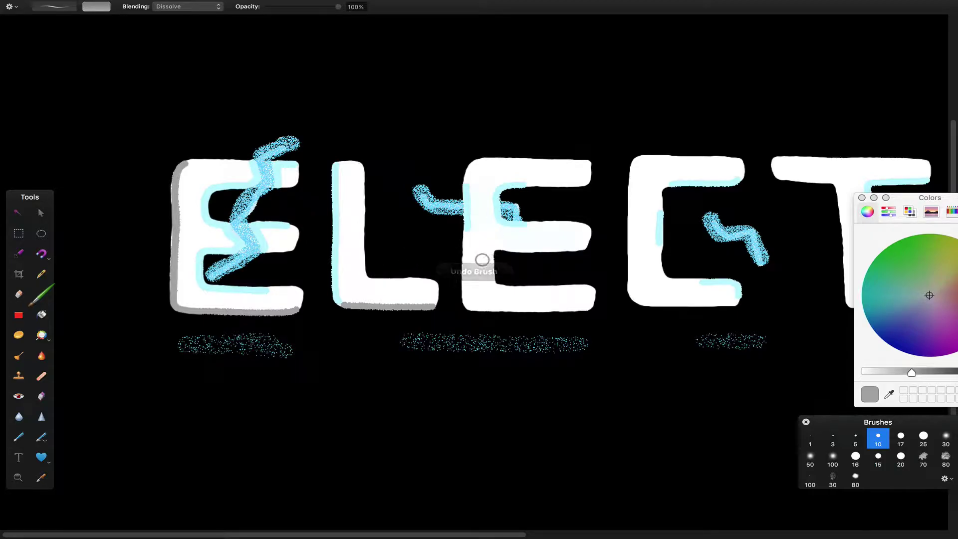
- Shade the second E's and first C's outer edges, the second E's arms and the L's inner corner in grey
mouse_move(469, 289)
left_mouse_down()
mouse_move(505, 310)
mouse_move(585, 313)
left_mouse_up()
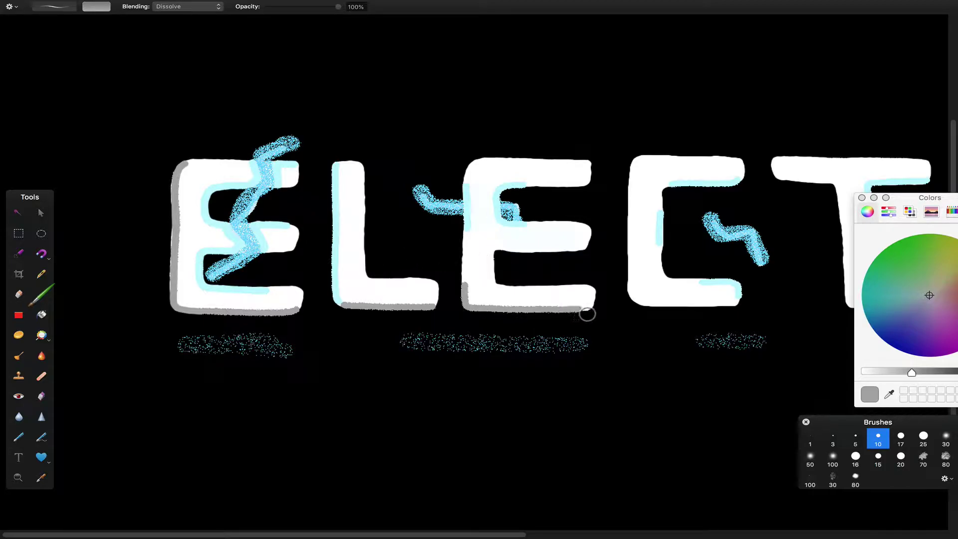
left_click_drag(502, 251, 588, 252)
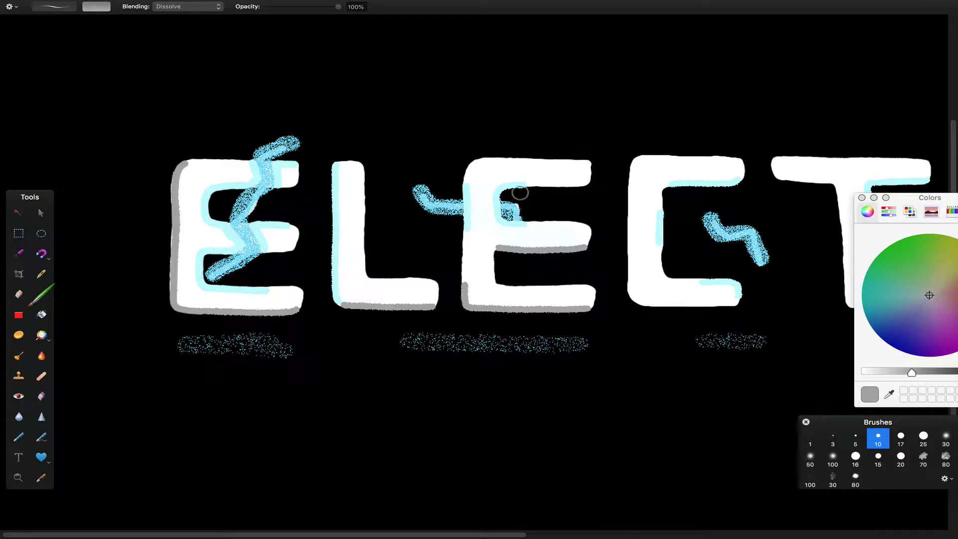
left_click_drag(554, 184, 589, 183)
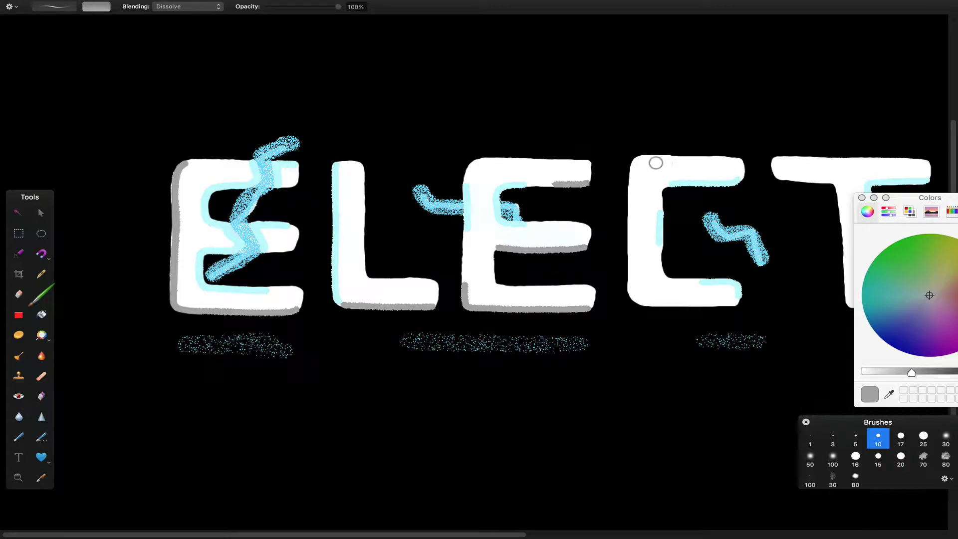
mouse_move(744, 166)
left_mouse_down()
mouse_move(654, 162)
mouse_move(639, 165)
mouse_move(635, 186)
mouse_move(641, 305)
mouse_move(725, 309)
left_mouse_up()
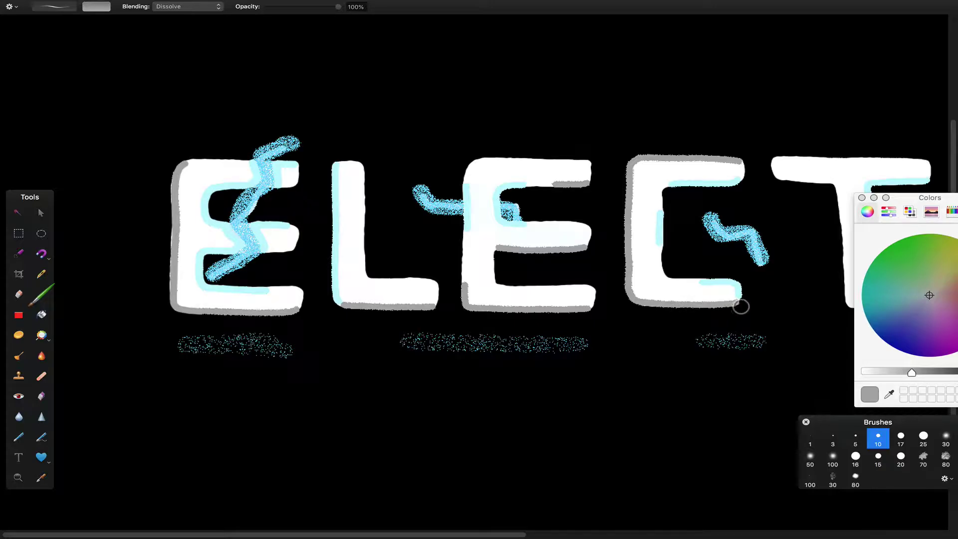
left_click_drag(482, 169, 585, 166)
mouse_move(500, 253)
left_mouse_down()
mouse_move(509, 289)
mouse_move(587, 291)
left_mouse_up()
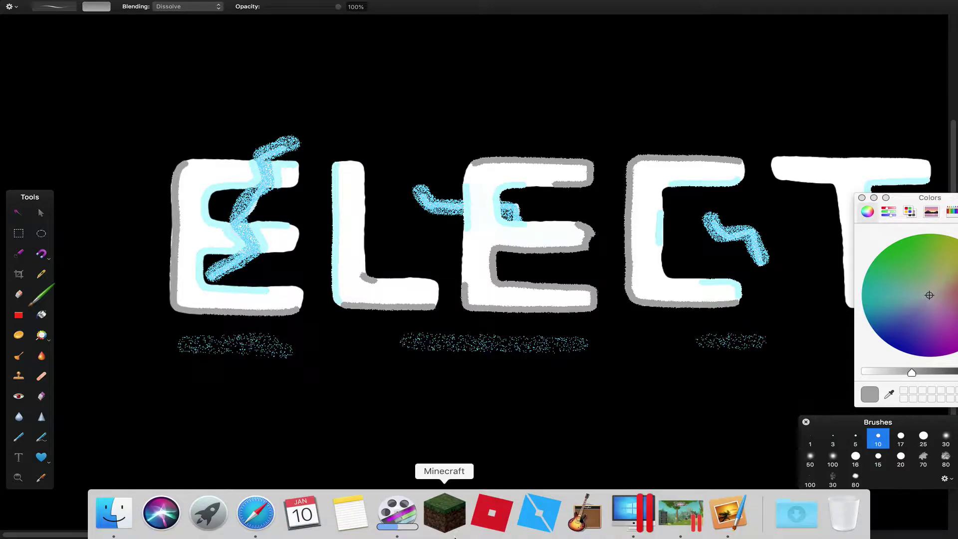
- Outline the T, R and I in grey along their outer edges, leaving their pale cyan highlights uncovered
left_click_drag(456, 533, 762, 530)
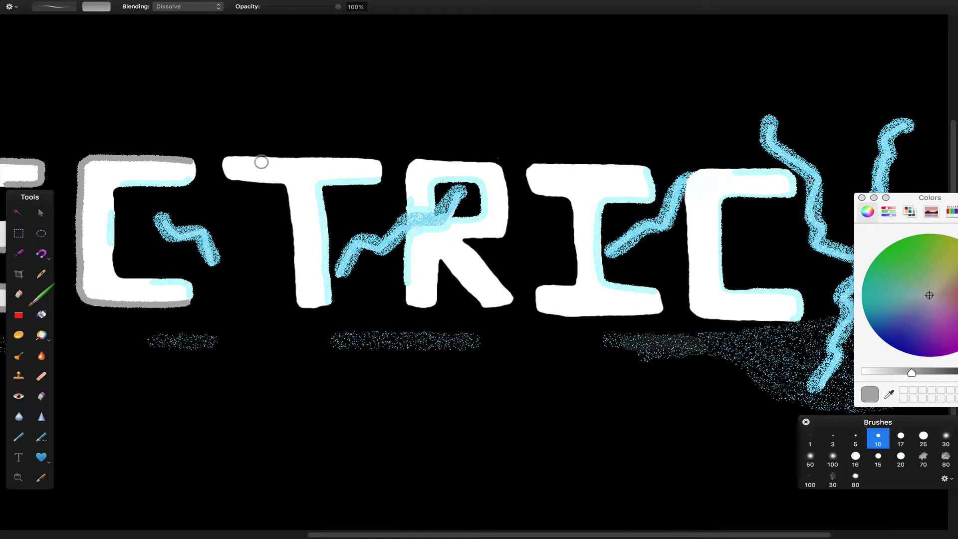
left_click_drag(231, 165, 384, 171)
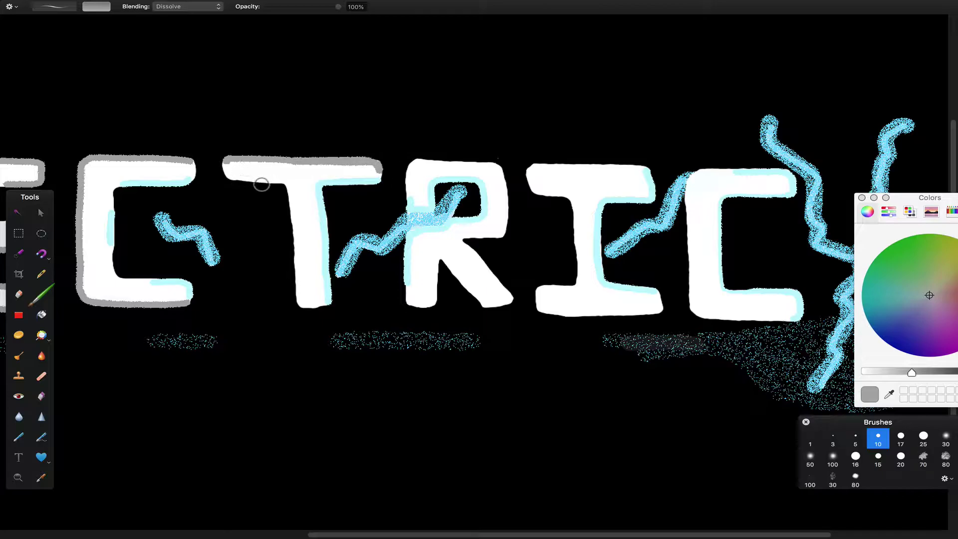
left_click_drag(303, 296, 331, 310)
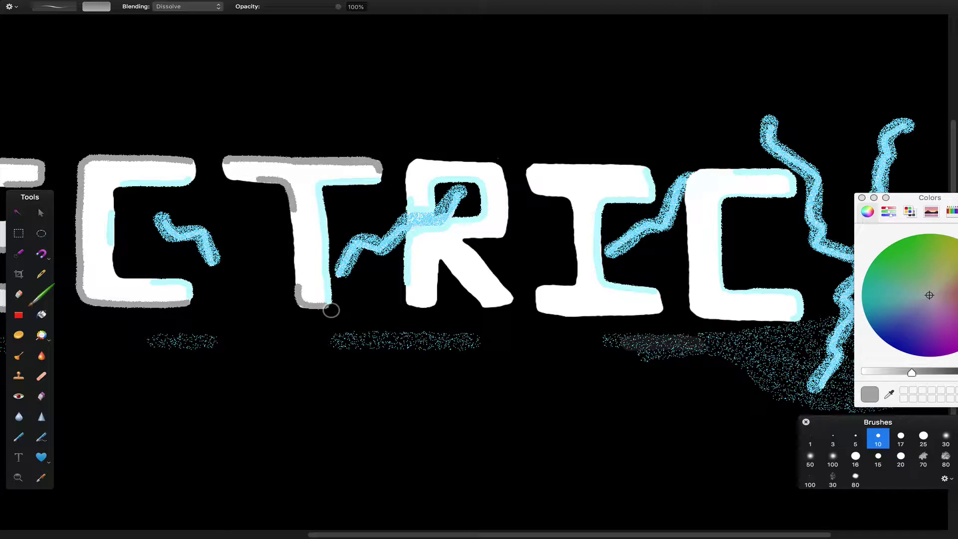
mouse_move(418, 308)
left_mouse_down()
mouse_move(440, 300)
mouse_move(442, 264)
mouse_move(482, 305)
mouse_move(514, 305)
mouse_move(469, 243)
mouse_move(509, 236)
mouse_move(506, 172)
mouse_move(431, 164)
left_mouse_up()
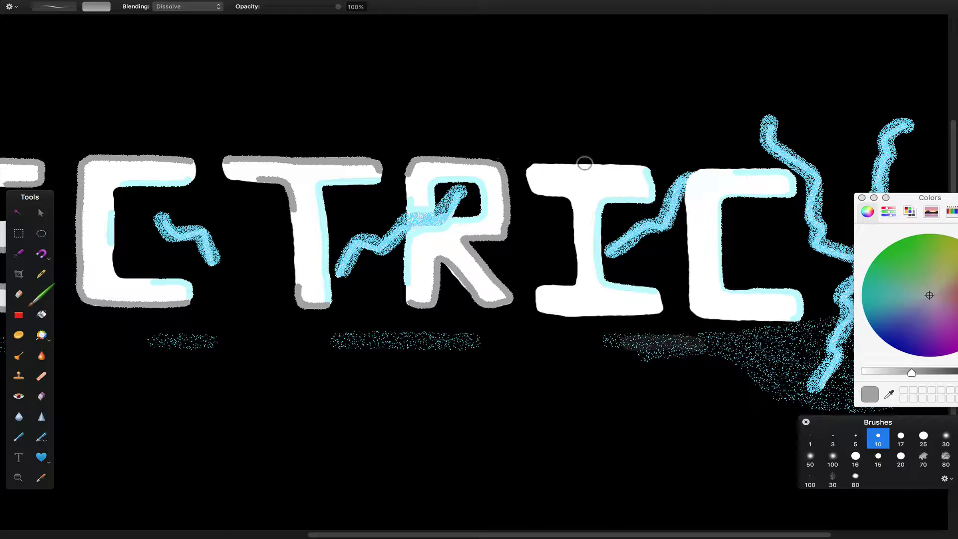
mouse_move(643, 170)
left_mouse_down()
mouse_move(536, 173)
mouse_move(536, 191)
mouse_move(579, 216)
mouse_move(581, 233)
mouse_move(581, 283)
mouse_move(540, 297)
mouse_move(539, 313)
mouse_move(641, 319)
mouse_move(664, 309)
left_mouse_up()
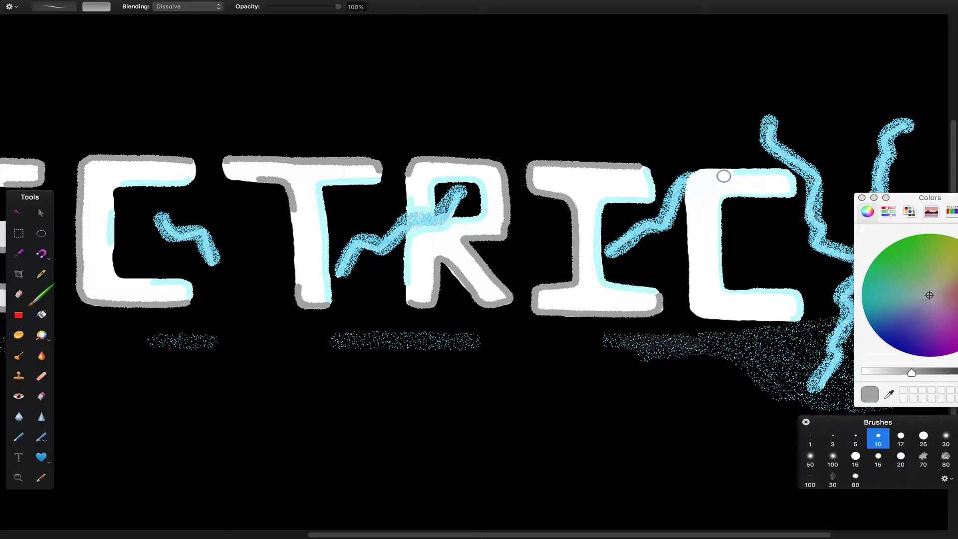
- Sample the pale cyan highlight colour and brush it down the upper part of the final C's outer left edge
left_click(41, 478)
left_click(188, 284)
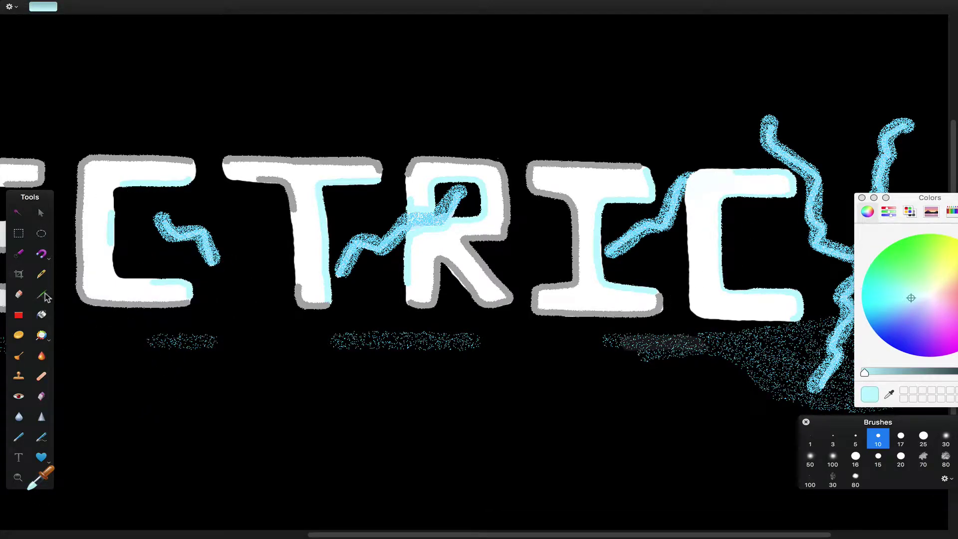
key("b")
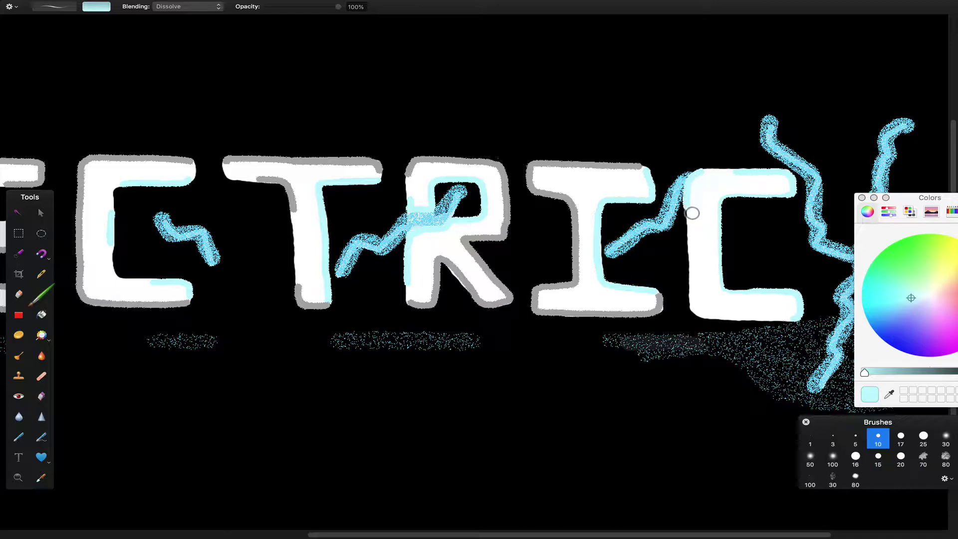
- Resample the shading grey and brush it along the final C's bottom edge and lower left corner
left_click(41, 478)
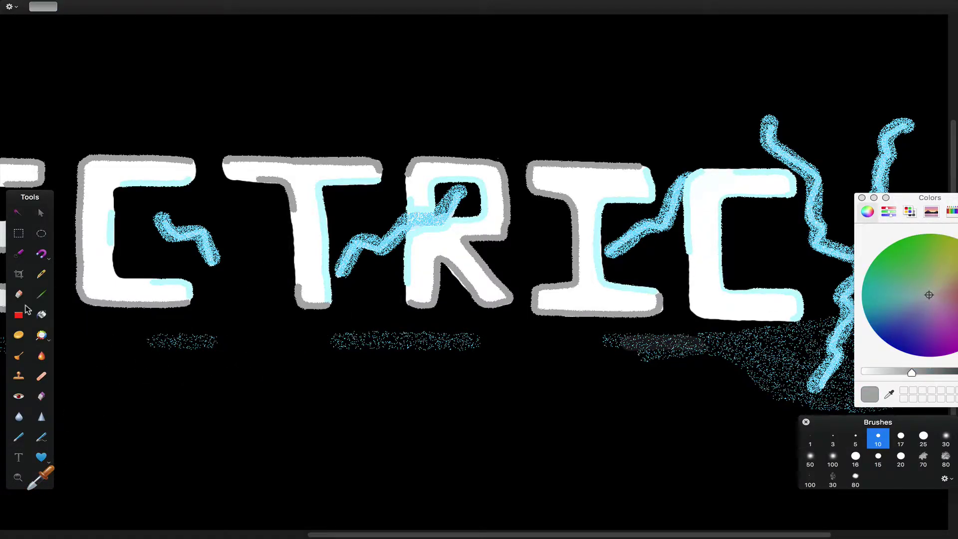
left_click(47, 299)
key("b")
left_click_drag(703, 318, 774, 326)
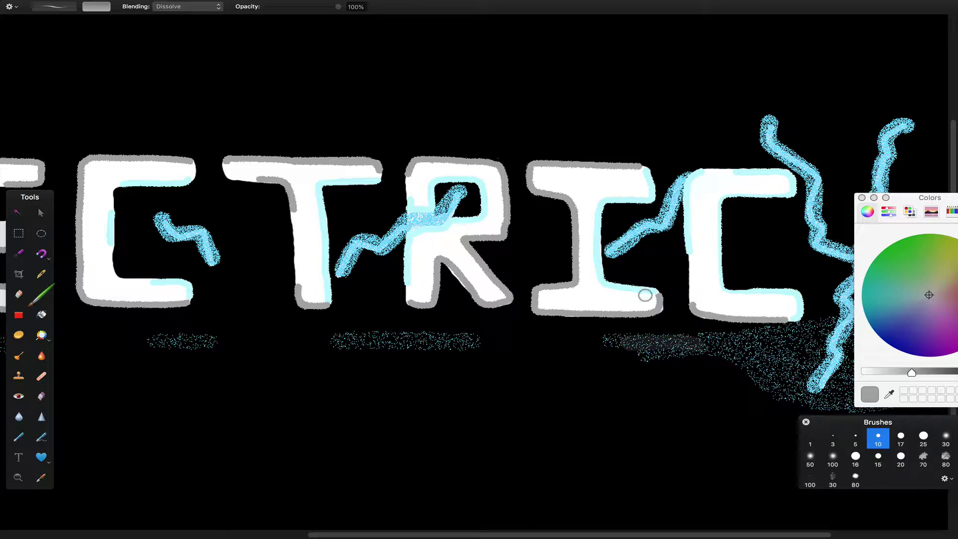
- Lighten the grey and paint a second shading band inside the darker grey on the first E, L and second E
left_click_drag(912, 372, 896, 373)
scroll(382, 522, "left", 10)
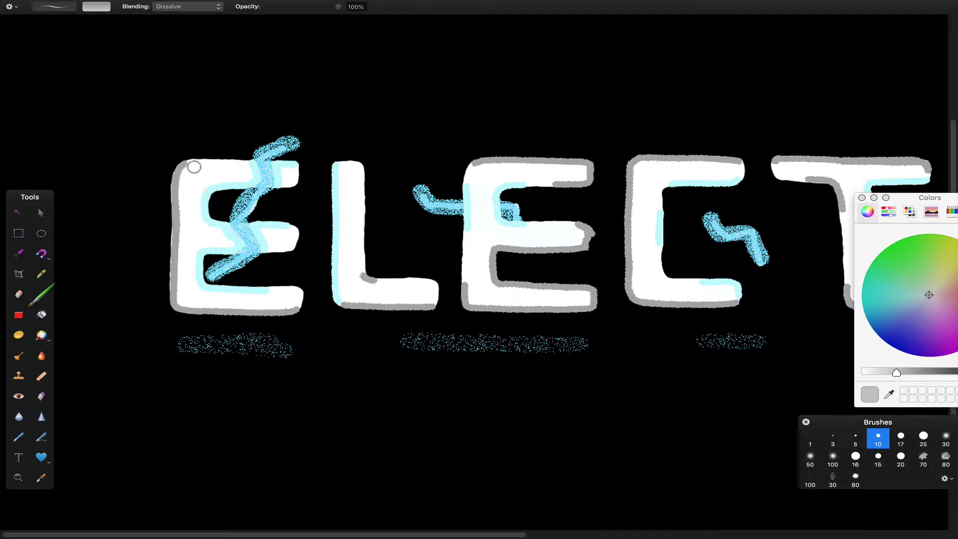
mouse_move(185, 183)
left_mouse_down()
mouse_move(180, 295)
mouse_move(216, 314)
mouse_move(295, 315)
left_mouse_up()
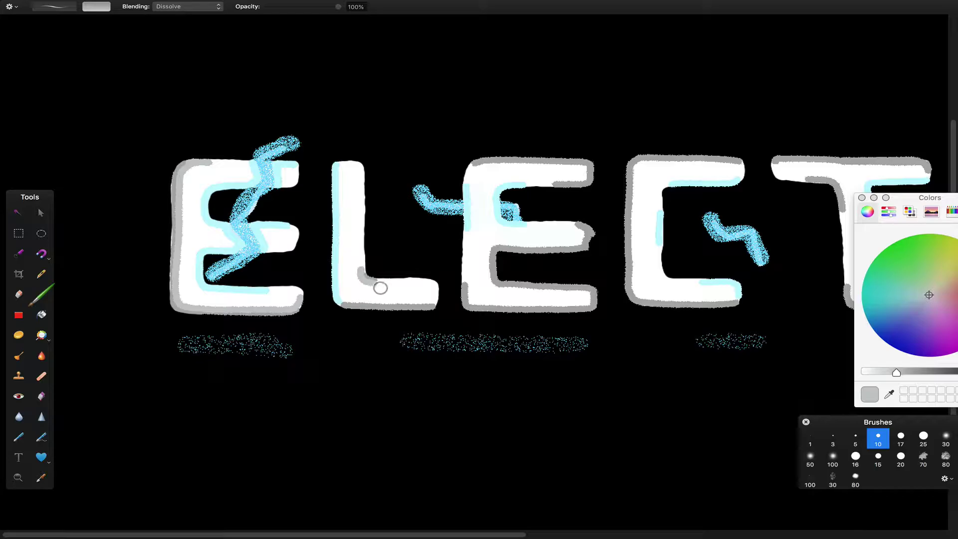
mouse_move(352, 306)
left_mouse_down()
mouse_move(440, 307)
mouse_move(436, 286)
mouse_move(390, 285)
left_mouse_up()
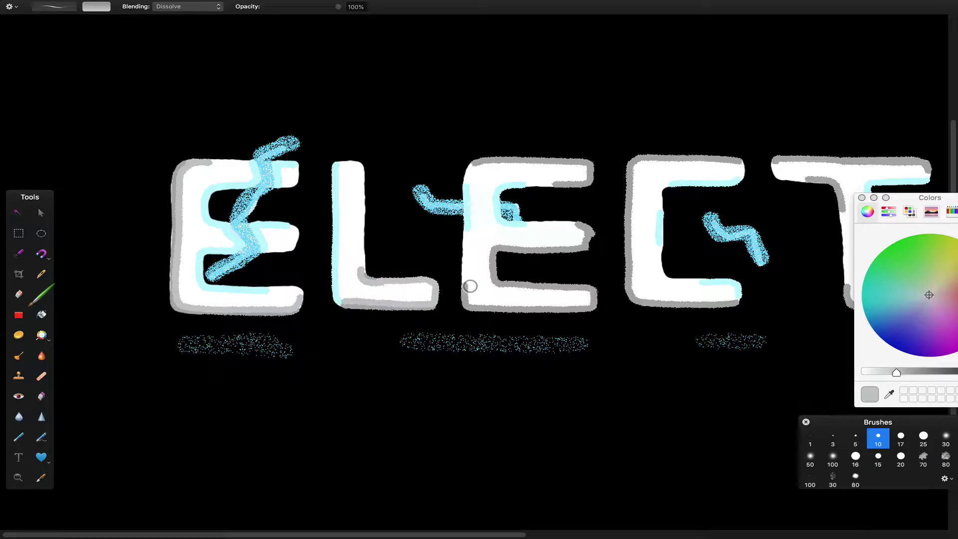
mouse_move(477, 305)
left_mouse_down()
mouse_move(591, 309)
mouse_move(595, 300)
mouse_move(495, 287)
mouse_move(492, 268)
mouse_move(496, 252)
mouse_move(586, 248)
left_mouse_up()
mouse_move(481, 166)
left_mouse_down()
mouse_move(589, 175)
mouse_move(562, 186)
left_mouse_up()
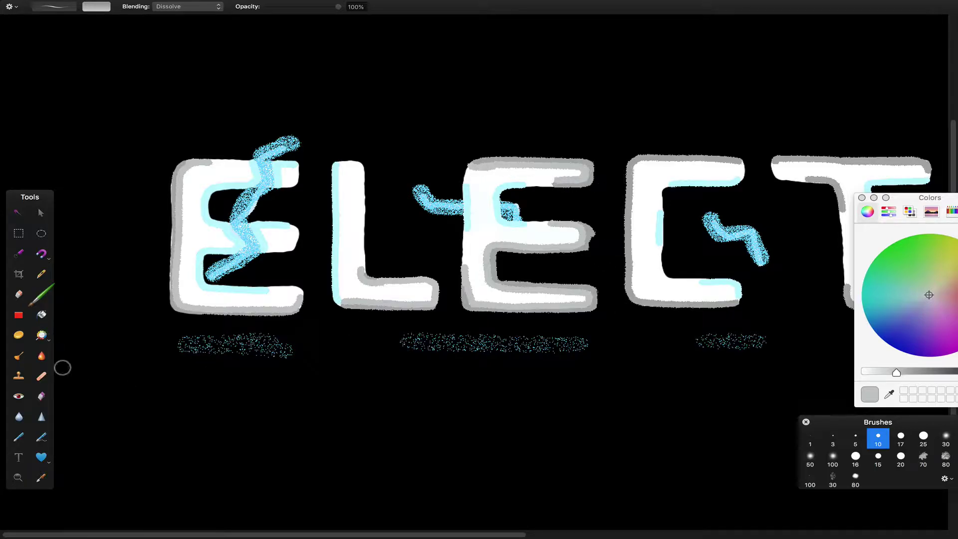
- Lighten the grey shading on the first E, L and second E with a size 25 Dodge tool, Highlights range, 50% exposure
left_click(18, 335)
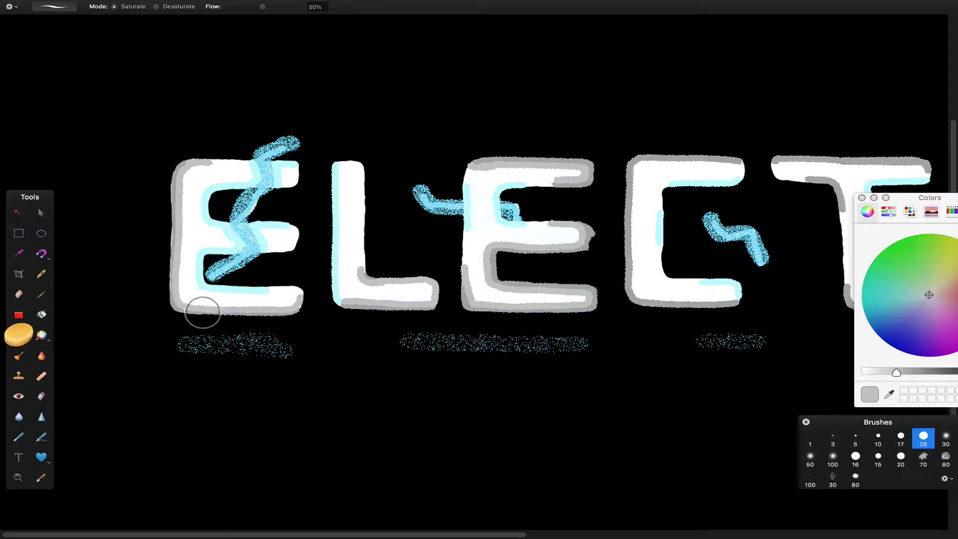
left_click(18, 357)
mouse_move(192, 205)
left_mouse_down()
mouse_move(188, 309)
mouse_move(209, 318)
left_mouse_up()
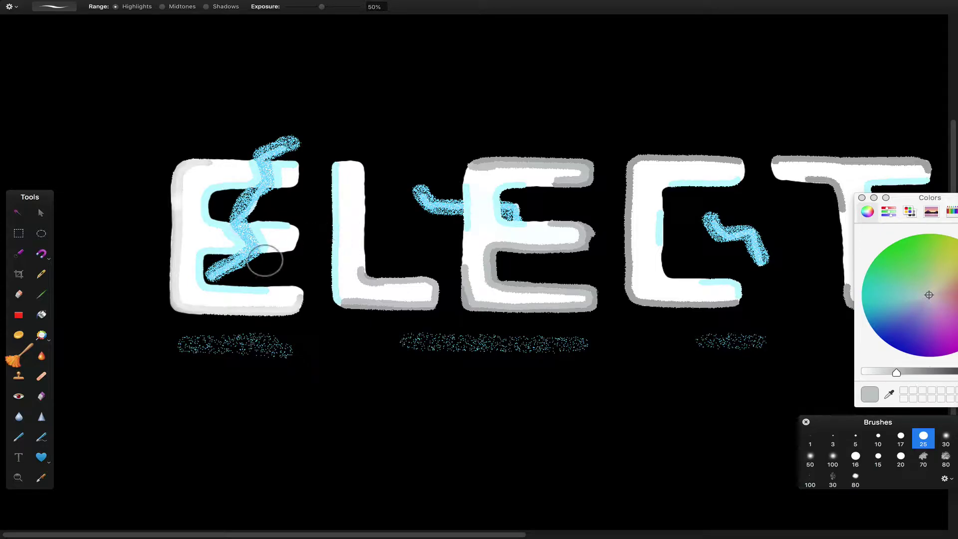
mouse_move(363, 261)
left_mouse_down()
mouse_move(372, 278)
mouse_move(440, 291)
mouse_move(431, 315)
mouse_move(359, 313)
left_mouse_up()
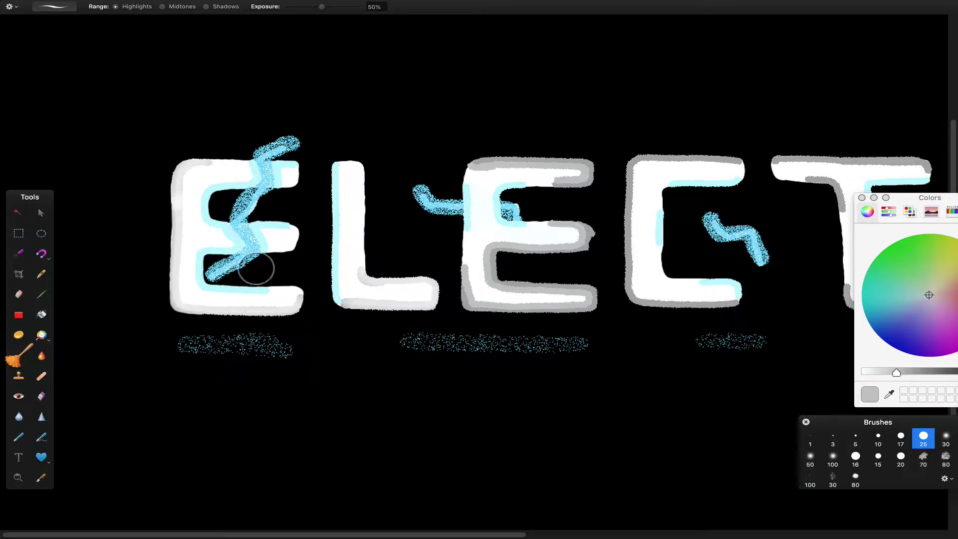
mouse_move(381, 291)
left_mouse_down()
mouse_move(601, 309)
mouse_move(524, 293)
mouse_move(504, 259)
mouse_move(590, 255)
mouse_move(492, 171)
mouse_move(601, 182)
mouse_move(619, 228)
left_mouse_up()
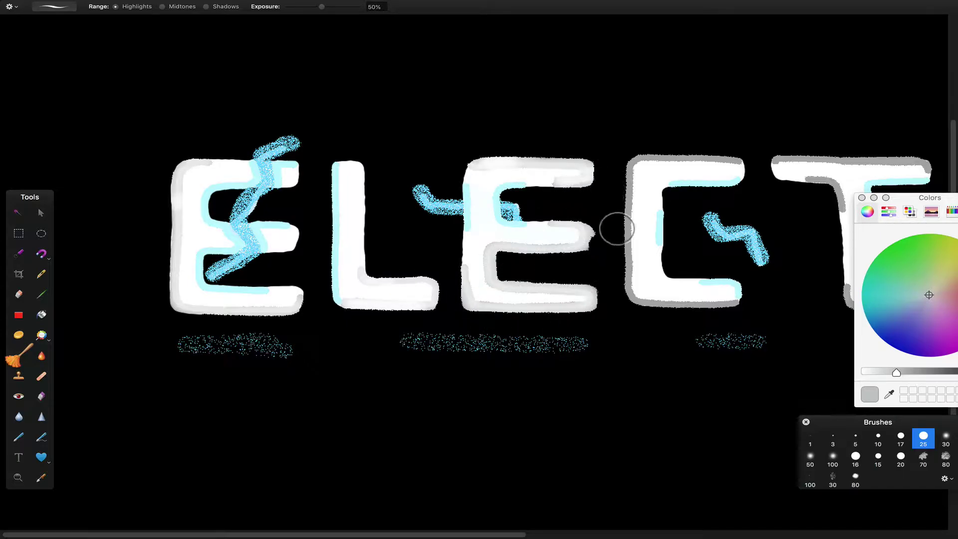
- Paint the lighter grey band with the size 10 brush inside the darker shading on the first C, T, R, I and final C
left_click(42, 294)
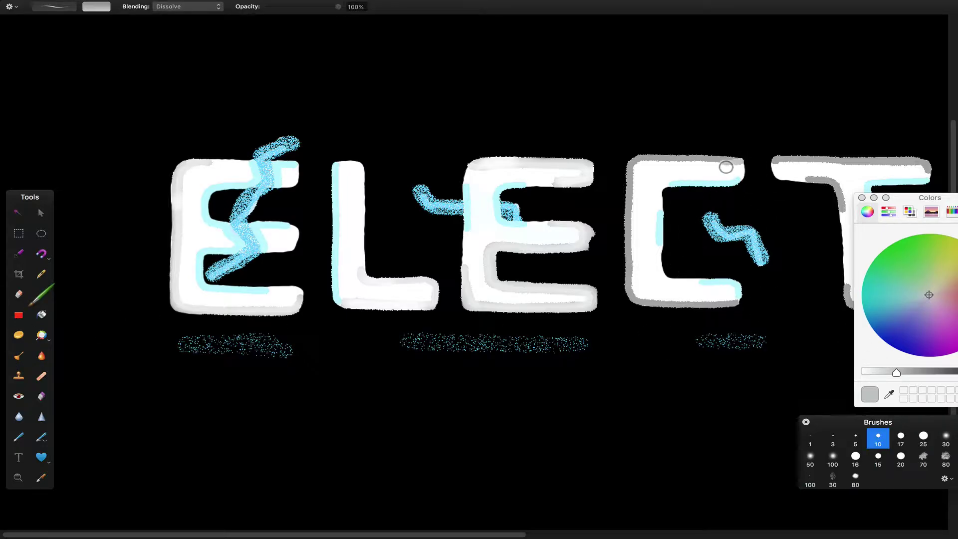
mouse_move(726, 167)
left_mouse_down()
mouse_move(654, 167)
mouse_move(638, 178)
mouse_move(639, 290)
mouse_move(655, 304)
mouse_move(745, 306)
left_mouse_up()
scroll(271, 183, "right", 10)
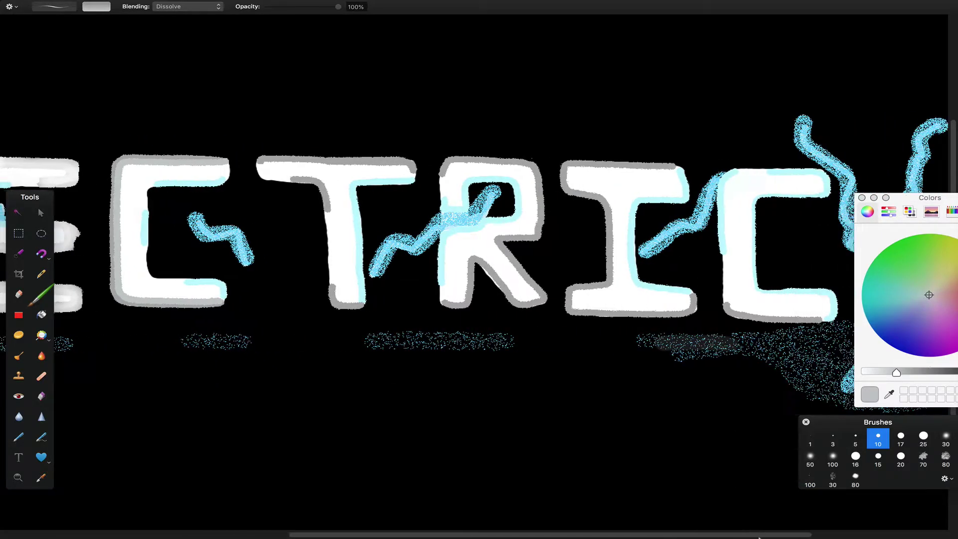
mouse_move(268, 170)
left_mouse_down()
mouse_move(368, 166)
mouse_move(420, 178)
left_mouse_up()
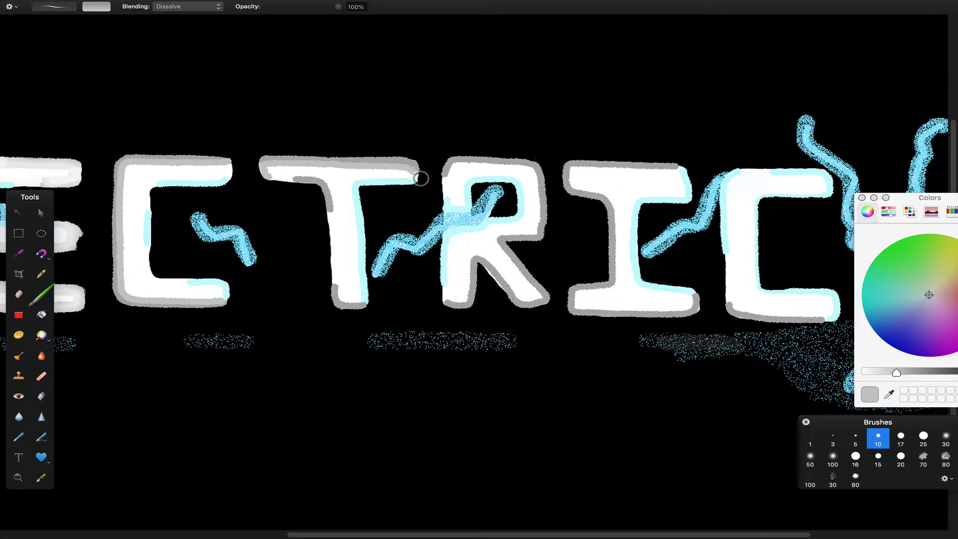
mouse_move(291, 183)
left_mouse_down()
mouse_move(330, 188)
mouse_move(339, 282)
left_mouse_up()
mouse_move(450, 188)
left_mouse_down()
mouse_move(475, 166)
mouse_move(535, 171)
mouse_move(543, 221)
mouse_move(529, 263)
mouse_move(543, 296)
mouse_move(497, 270)
mouse_move(473, 300)
left_mouse_up()
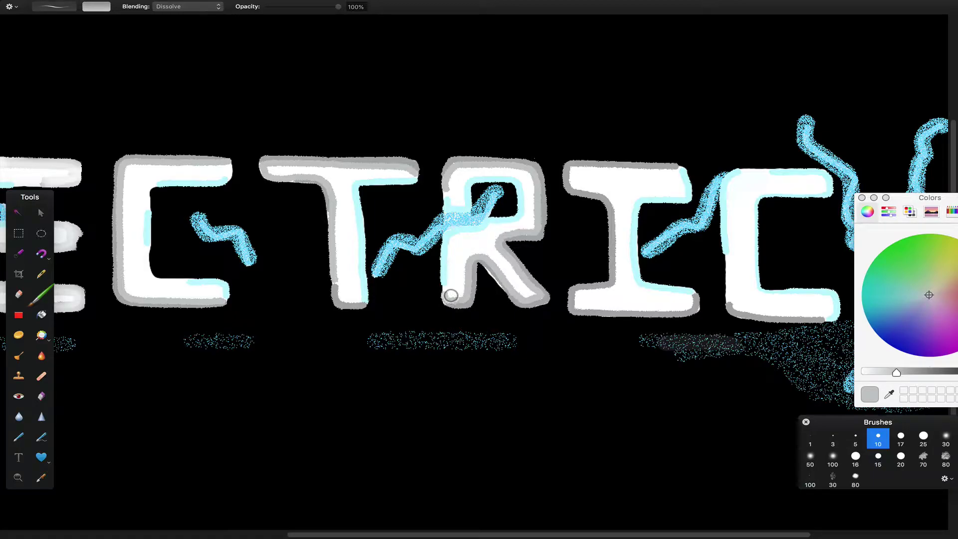
mouse_move(683, 161)
left_mouse_down()
mouse_move(573, 171)
mouse_move(613, 205)
mouse_move(620, 253)
mouse_move(604, 295)
mouse_move(657, 314)
mouse_move(697, 306)
mouse_move(817, 322)
left_mouse_up()
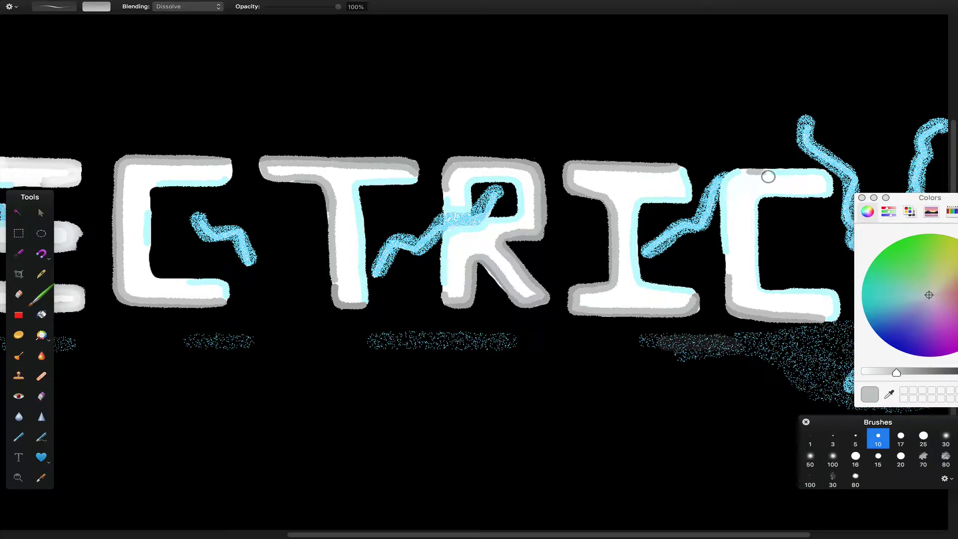
- Dodge the grey shading from the first C through the final C at 50% exposure, redoing the final C's lower edge
key("o")
mouse_move(187, 169)
left_mouse_down()
mouse_move(128, 182)
mouse_move(128, 274)
mouse_move(171, 311)
mouse_move(245, 312)
left_mouse_up()
mouse_move(295, 178)
left_mouse_down()
mouse_move(372, 314)
mouse_move(346, 304)
mouse_move(341, 202)
mouse_move(267, 175)
mouse_move(410, 172)
mouse_move(456, 188)
mouse_move(486, 170)
mouse_move(548, 179)
mouse_move(554, 224)
mouse_move(518, 259)
mouse_move(546, 309)
mouse_move(490, 270)
mouse_move(463, 312)
mouse_move(580, 194)
mouse_move(683, 177)
mouse_move(581, 173)
mouse_move(589, 202)
mouse_move(624, 232)
mouse_move(622, 285)
mouse_move(586, 315)
mouse_move(649, 325)
mouse_move(705, 306)
mouse_move(700, 232)
mouse_move(708, 301)
mouse_move(783, 179)
mouse_move(744, 252)
mouse_move(742, 202)
mouse_move(733, 296)
mouse_move(751, 328)
mouse_move(777, 330)
mouse_move(742, 314)
left_mouse_up()
key("super+z")
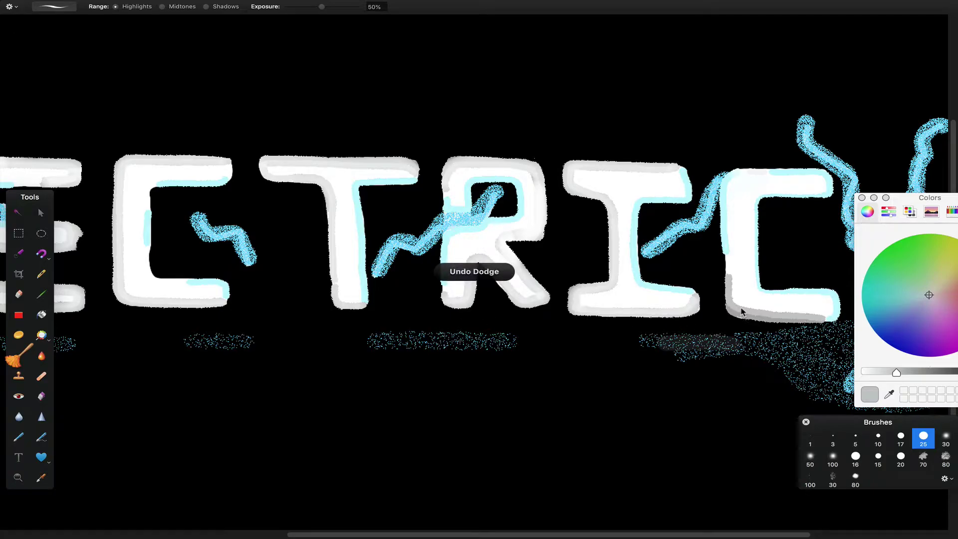
scroll(268, 515, "left", 10)
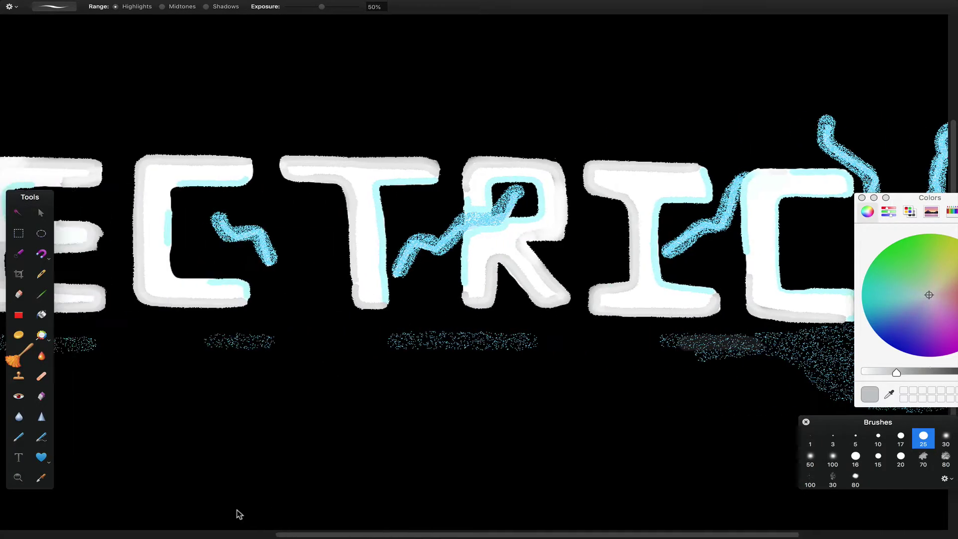
- Speckle a wide reflection beneath the whole word and scatter light cyan over the lightning bolts with a size 30 Dissolve brush at 8% opacity
key("super+0")
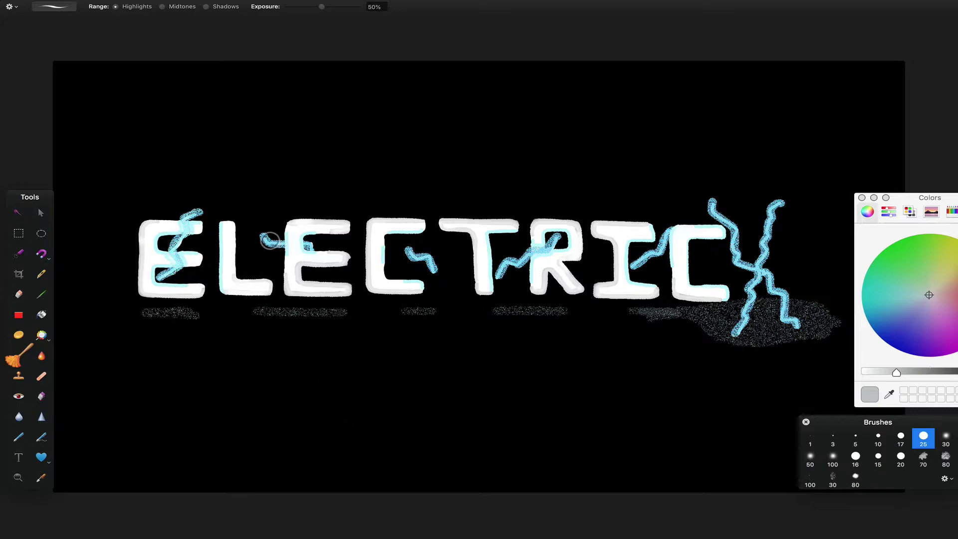
mouse_move(498, 283)
left_mouse_down()
mouse_move(521, 262)
mouse_move(674, 239)
mouse_move(707, 219)
mouse_move(749, 257)
left_mouse_up()
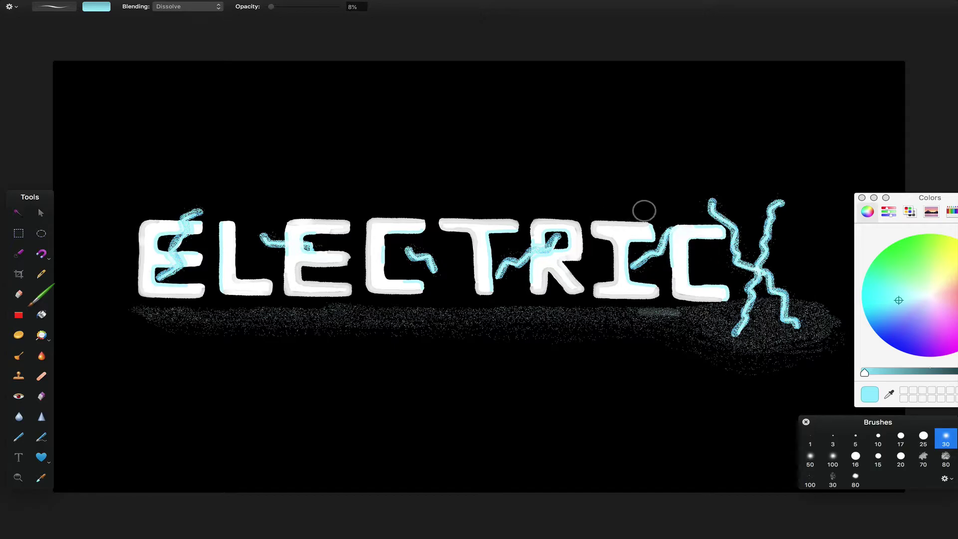
- Examine the speckled lightning bolts and lettering up close, and check the whole banner at 100% zoom
scroll(170, 238, "up", 3)
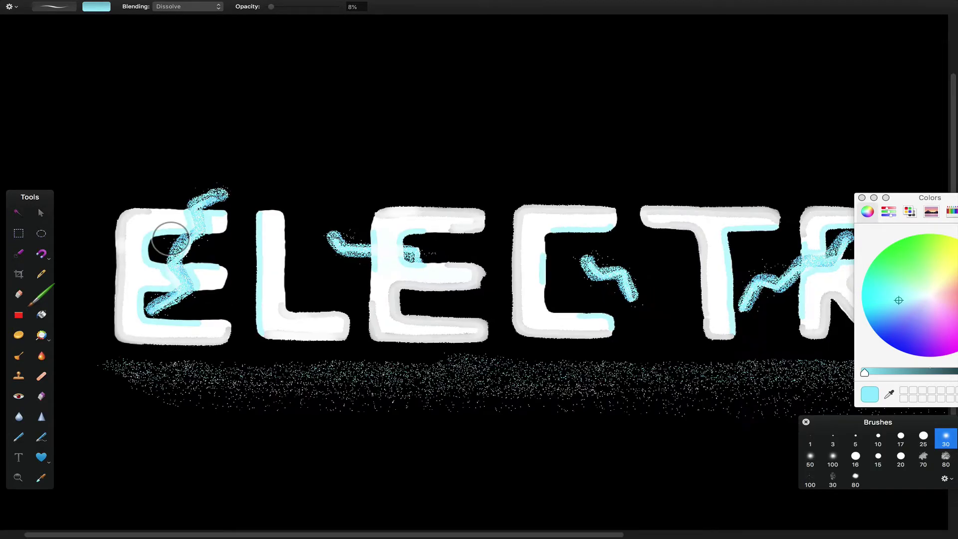
scroll(207, 235, "up", 2)
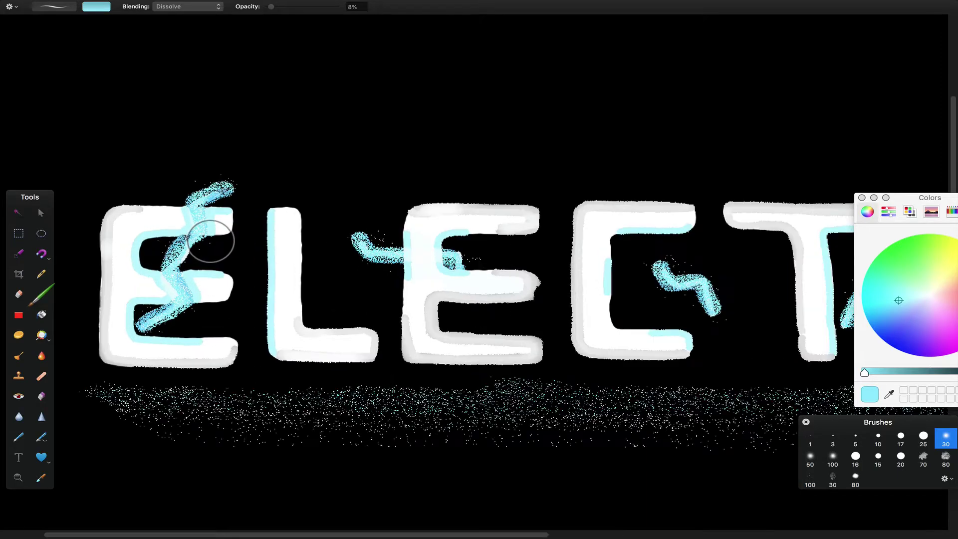
scroll(212, 242, "up", 4)
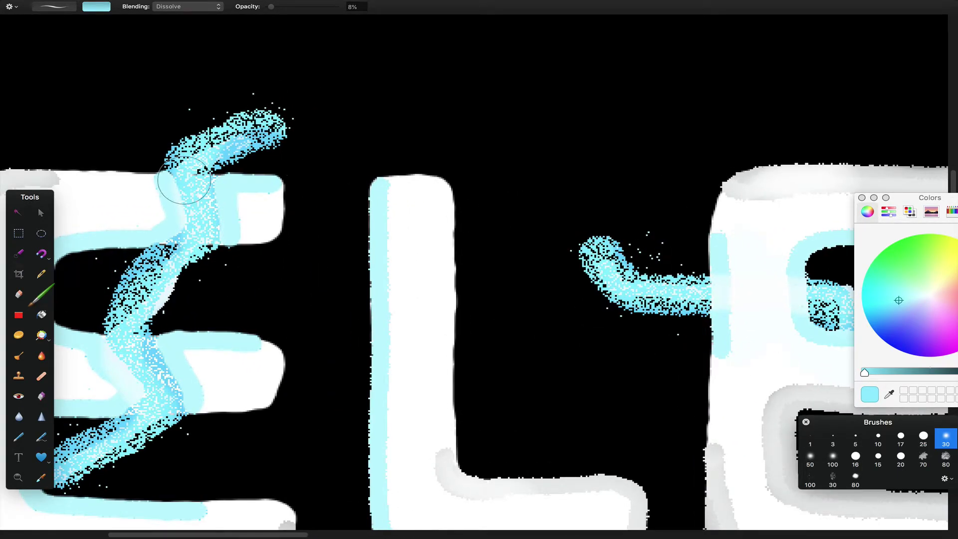
scroll(206, 263, "down", 9)
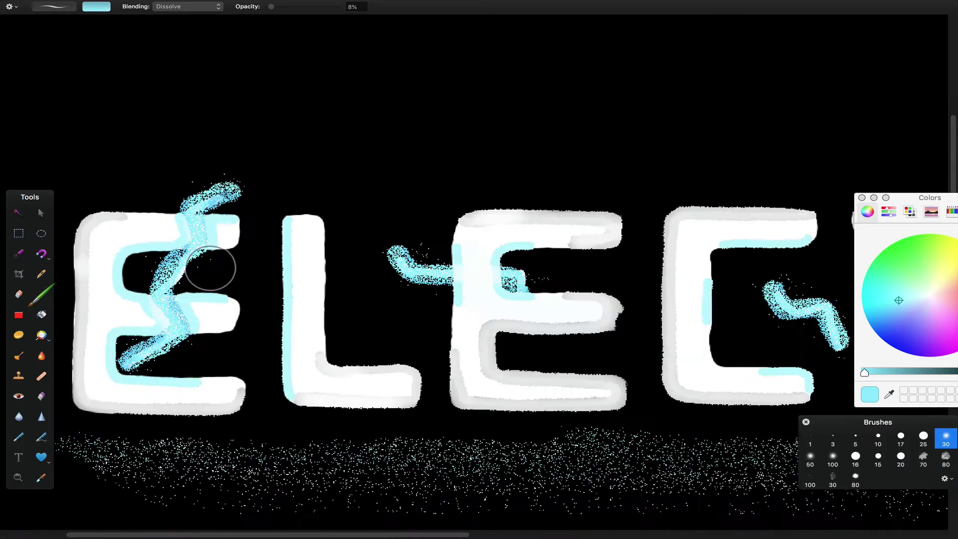
scroll(205, 264, "down", 3)
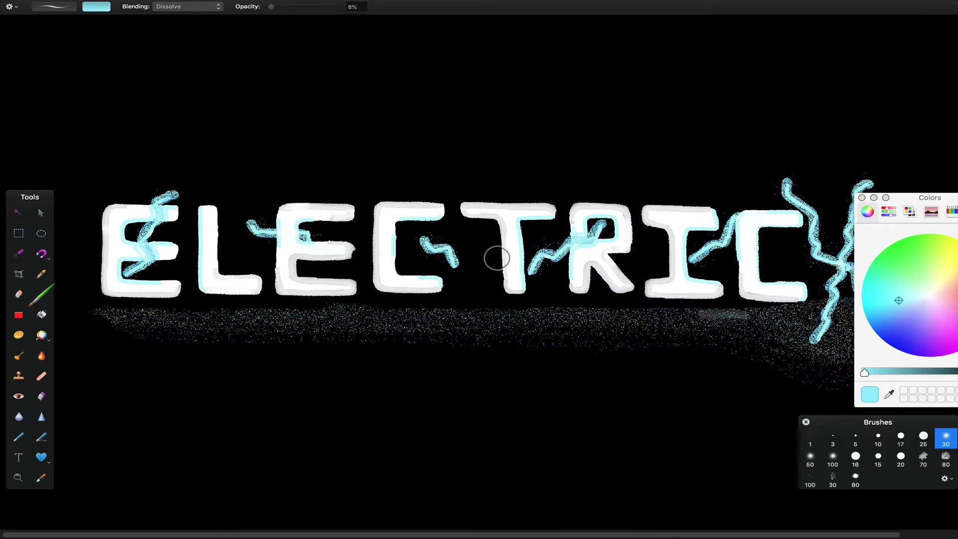
scroll(497, 258, "down", 2)
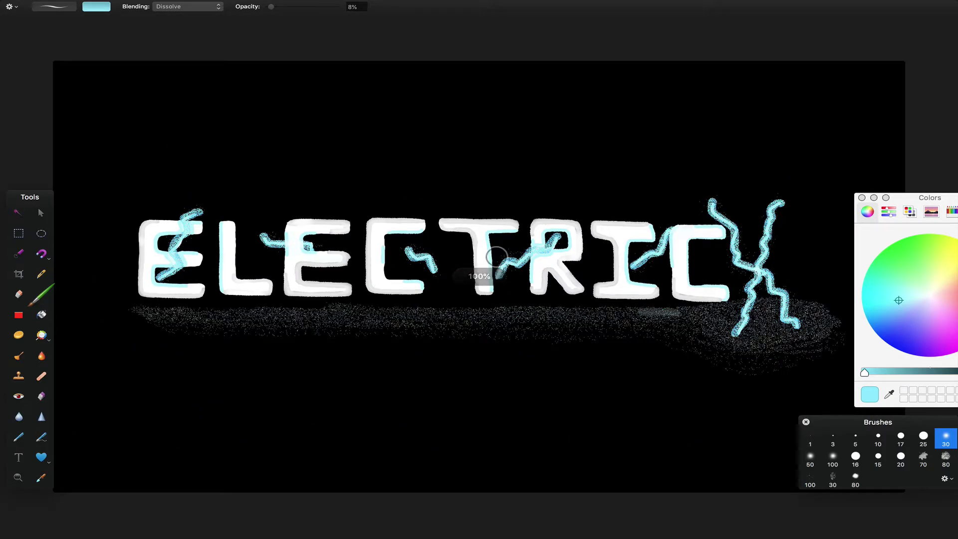